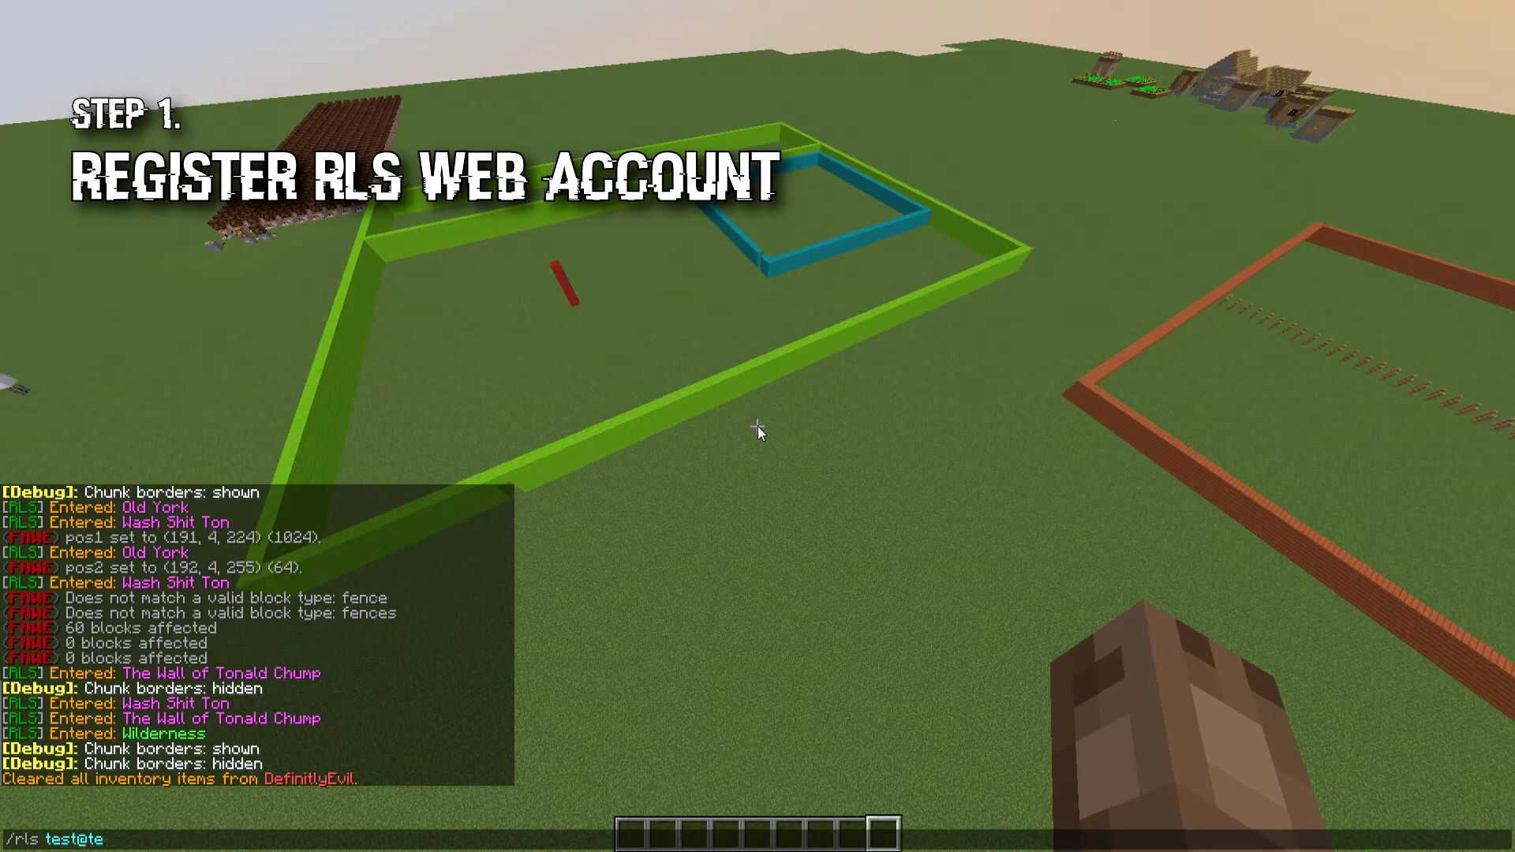
Step: Submit the /rls command to register the web account's e-mail and password
{"action": "key", "text": "Return"}
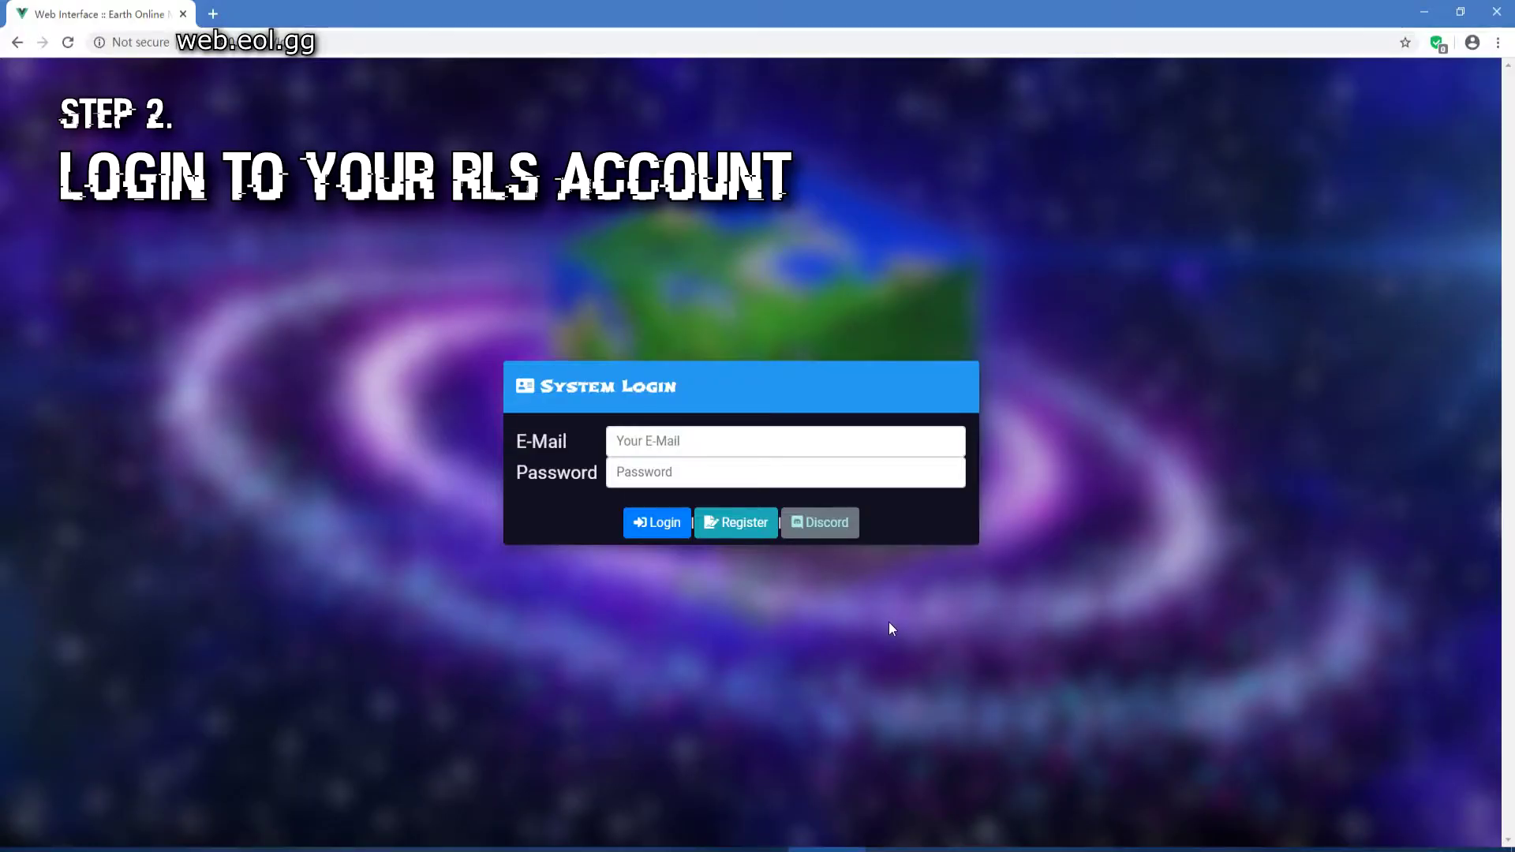
Step: Log into the System Login form with the registered e-mail and password
{"action": "left_click", "coordinate": [750, 443]}
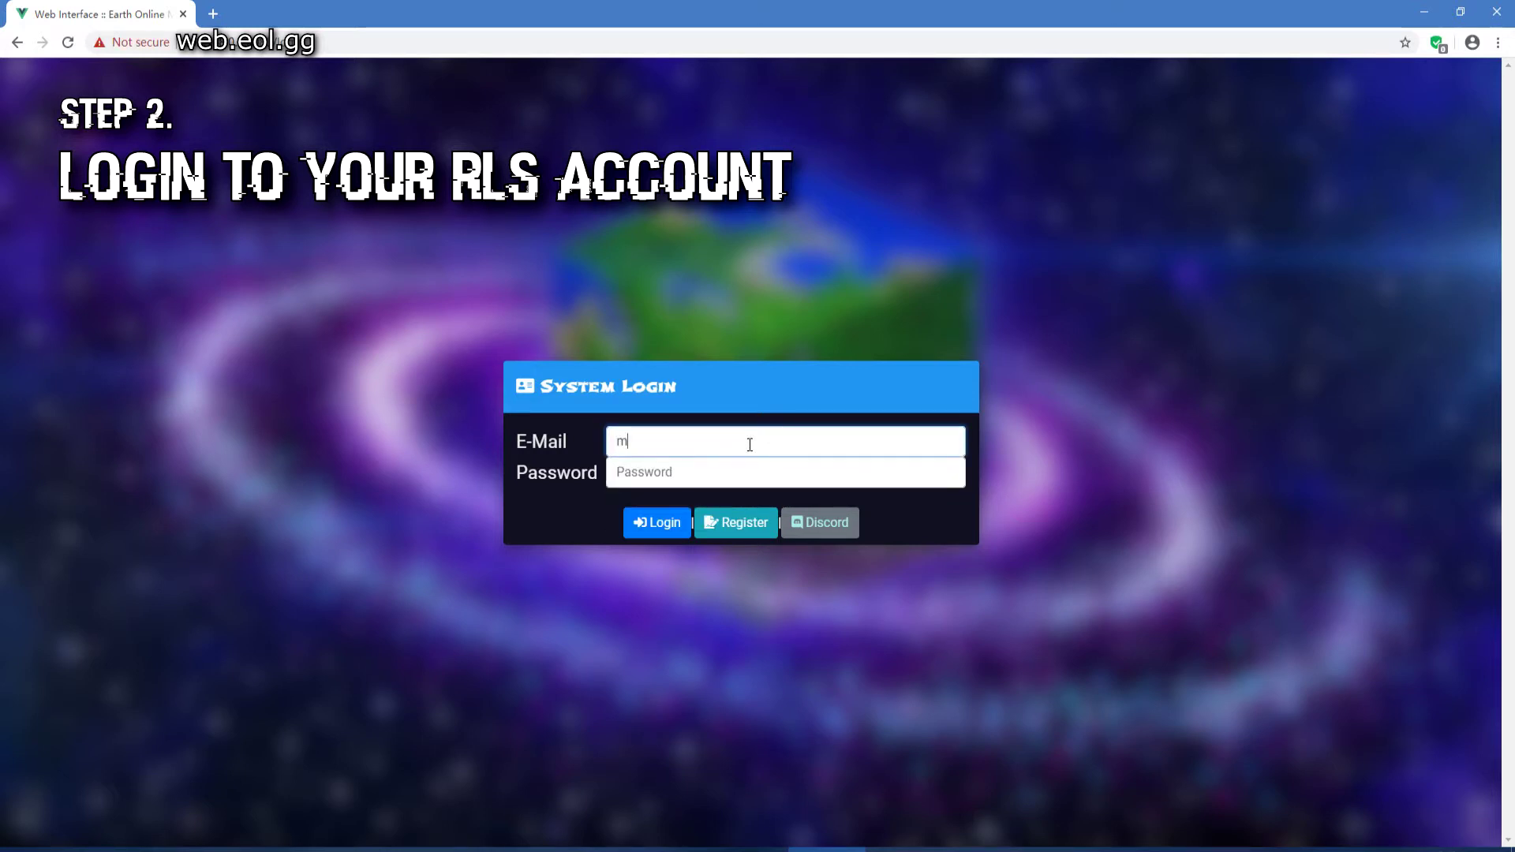
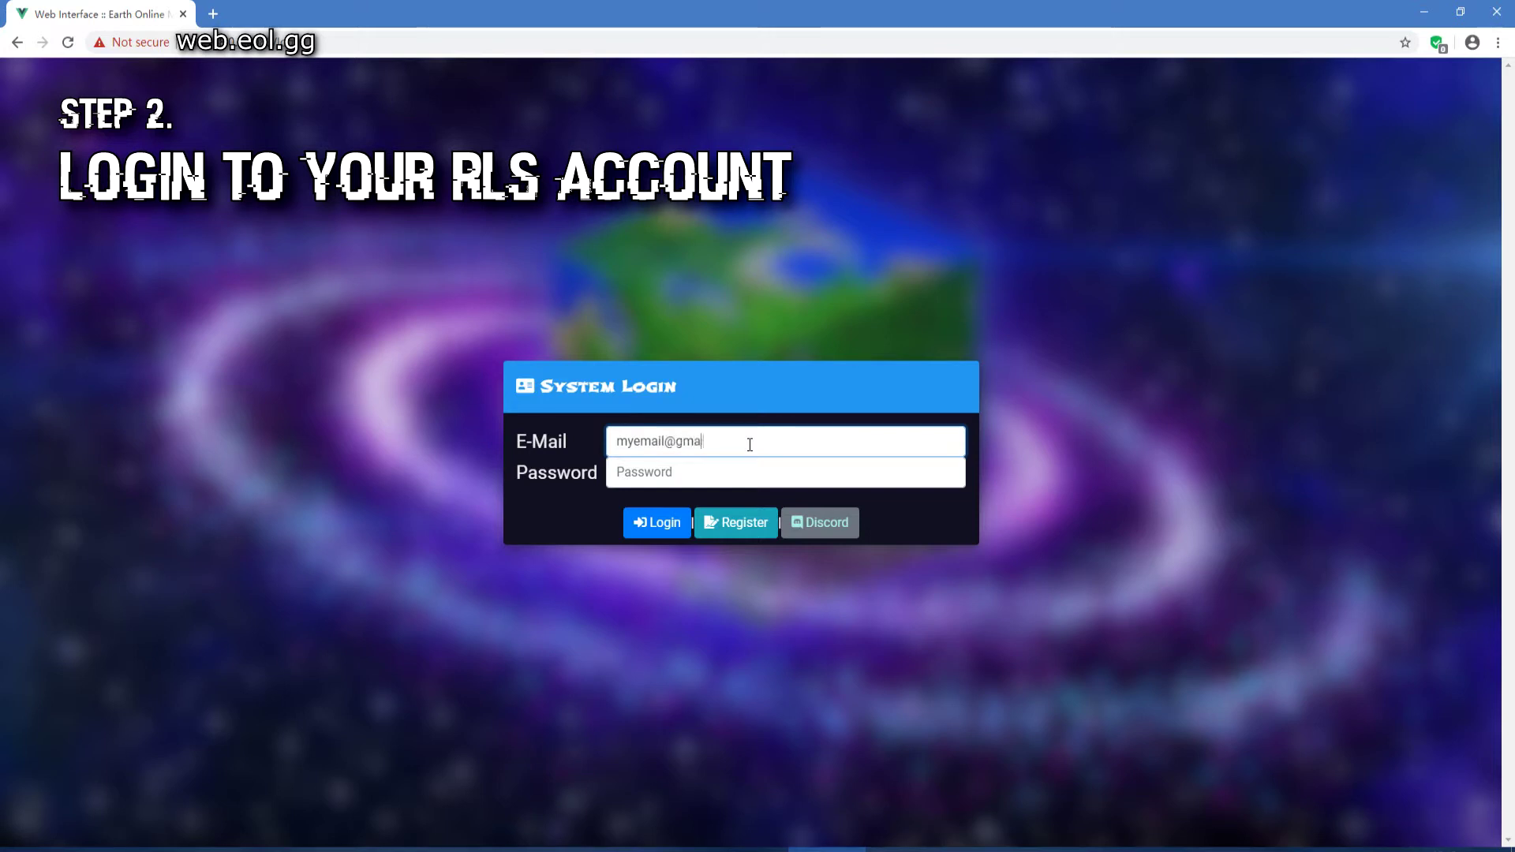
{"action": "key", "text": "Tab"}
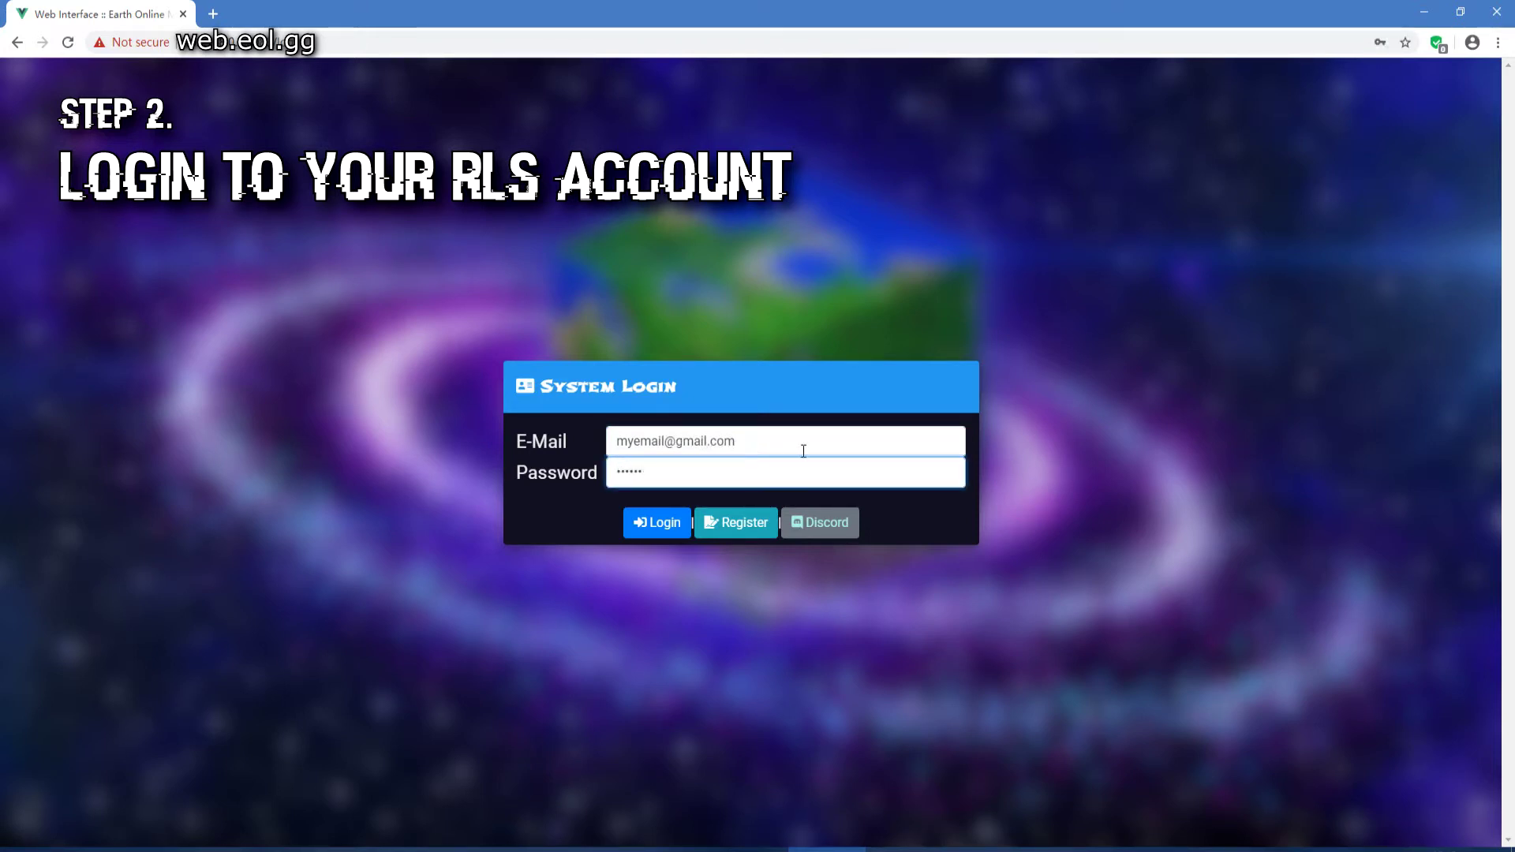
{"action": "left_click", "coordinate": [656, 523]}
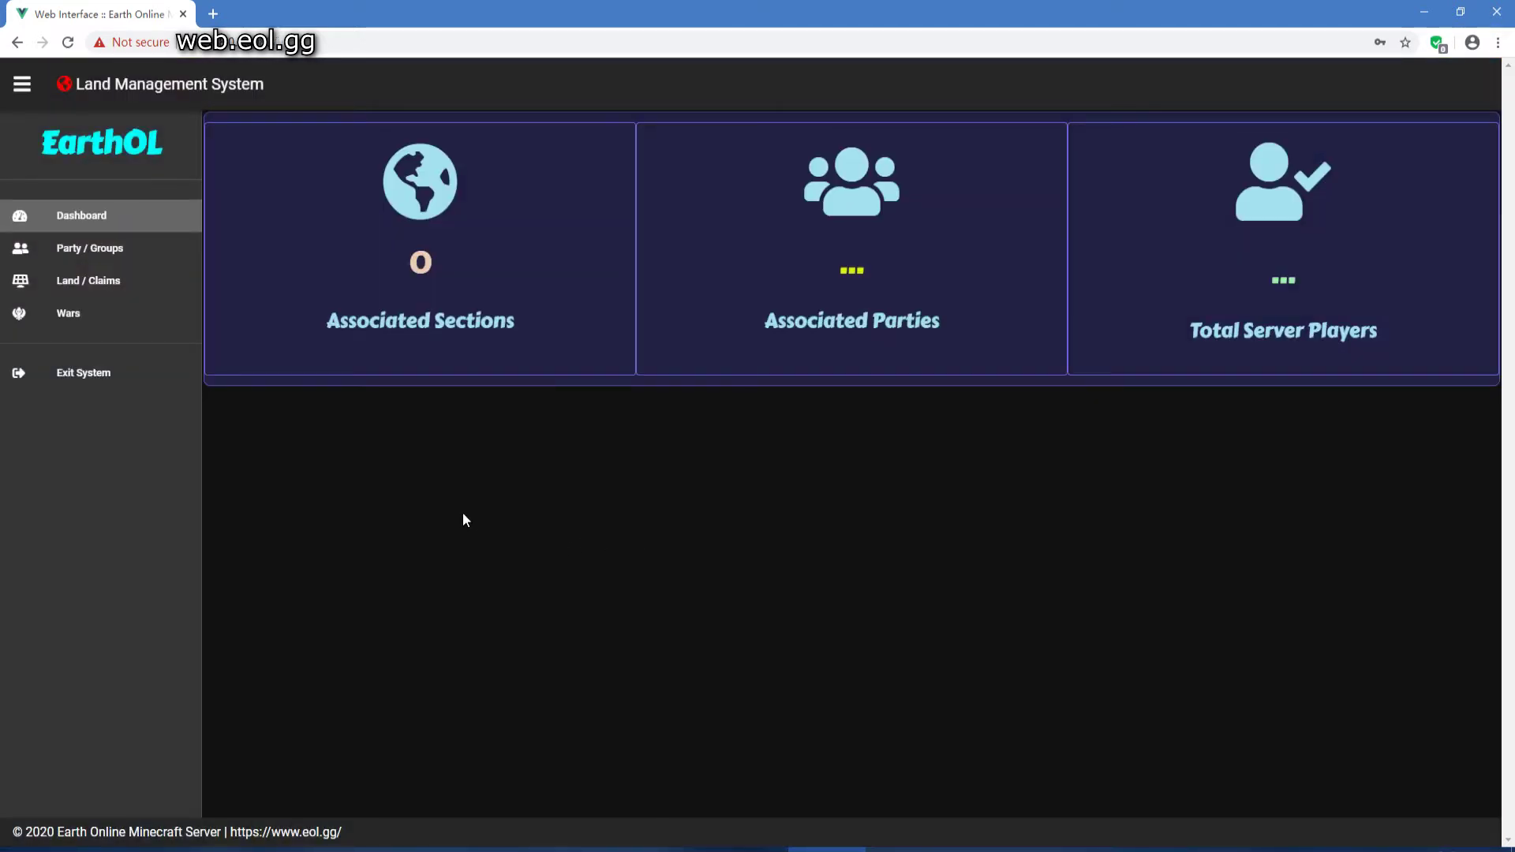
{"action": "left_click", "coordinate": [90, 252]}
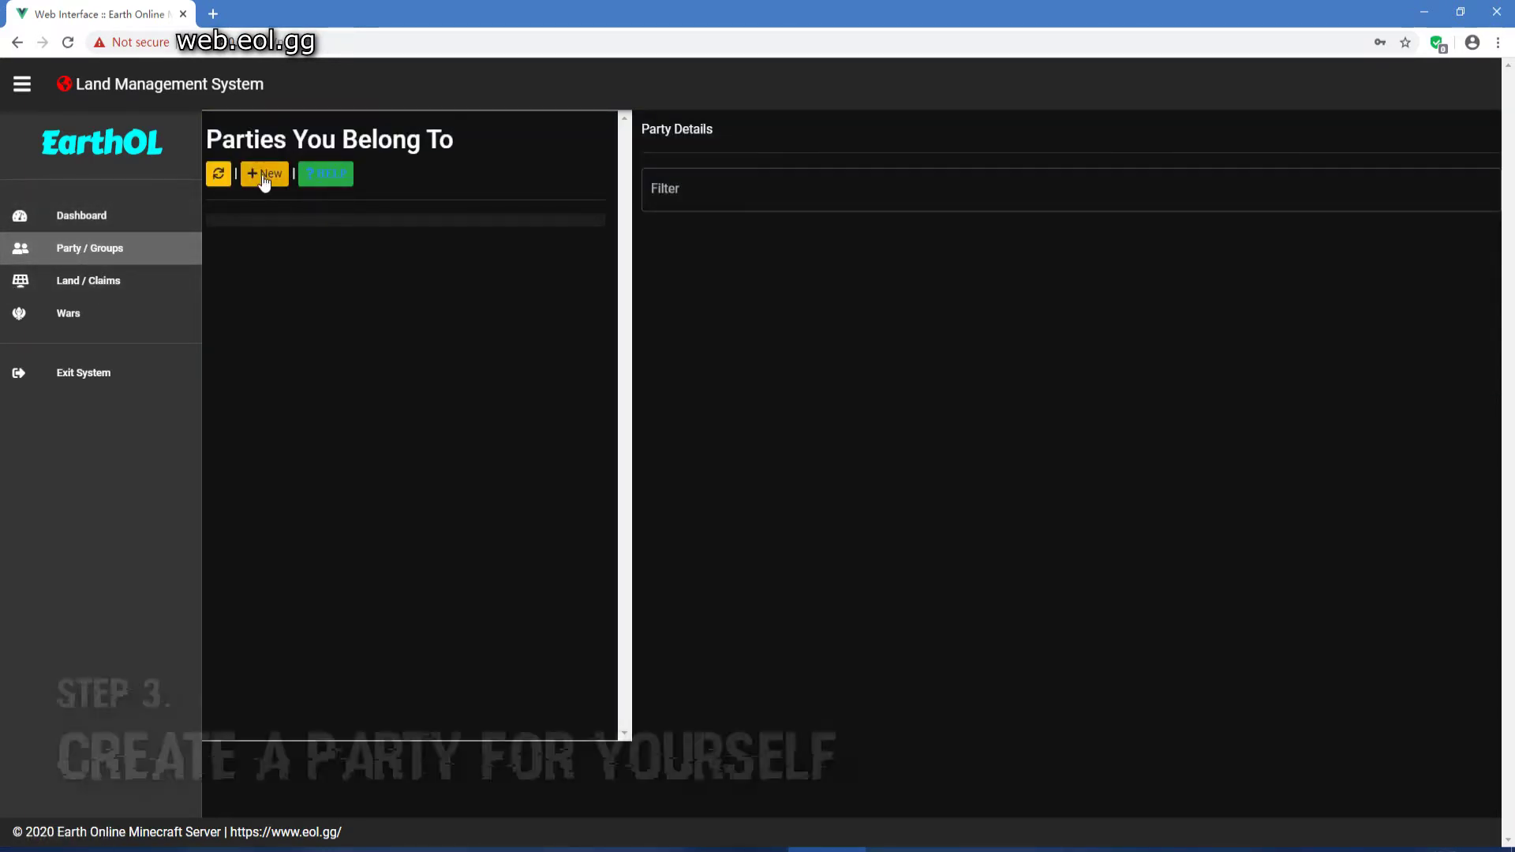
Step: Create the root party 'My Simple Group' and check that it has one member
{"action": "left_click", "coordinate": [262, 175]}
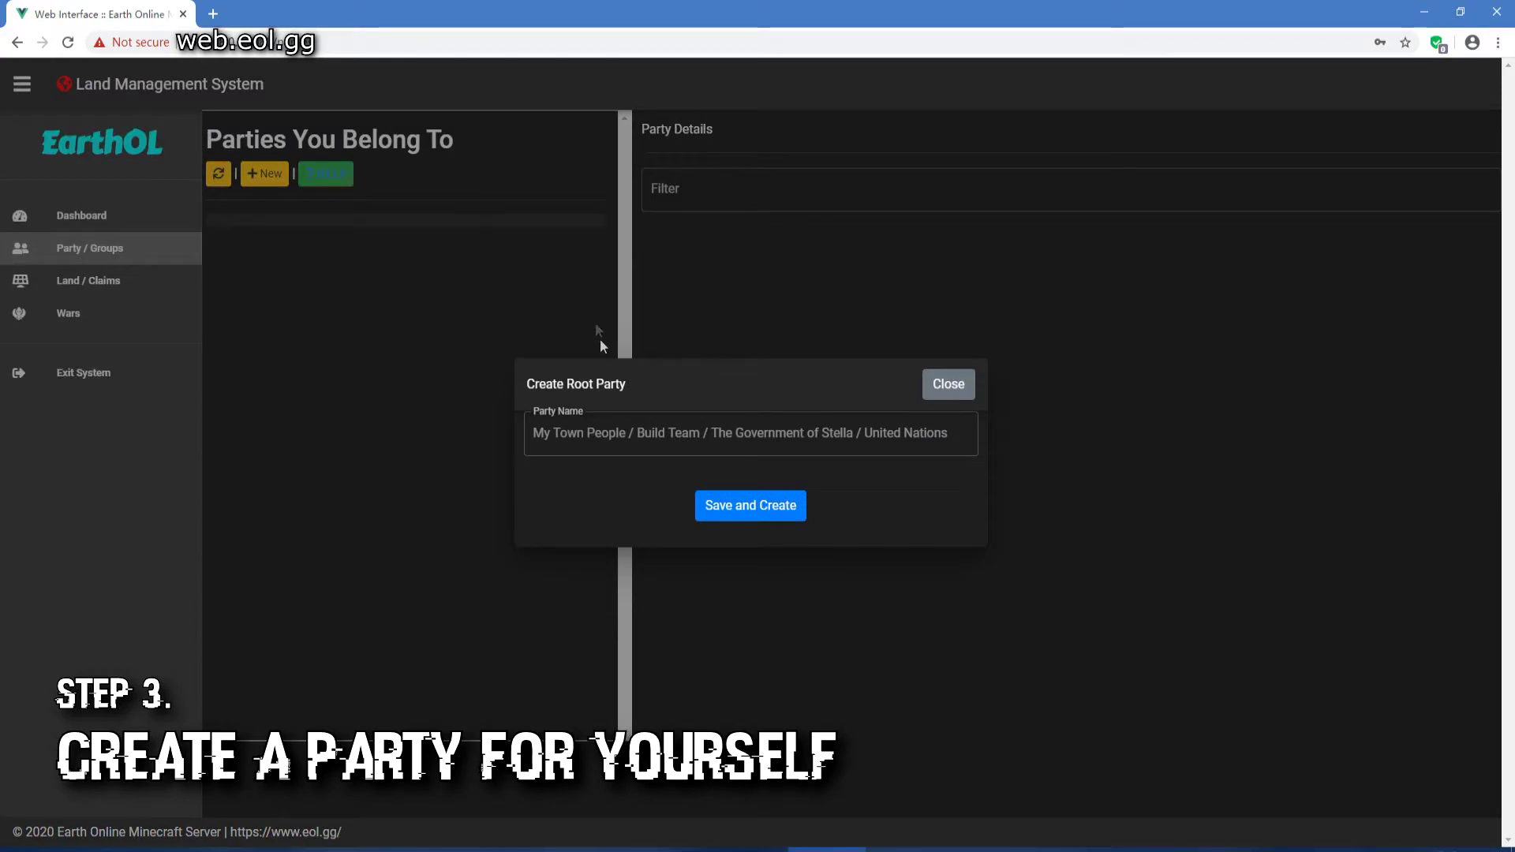
{"action": "left_click", "coordinate": [614, 441]}
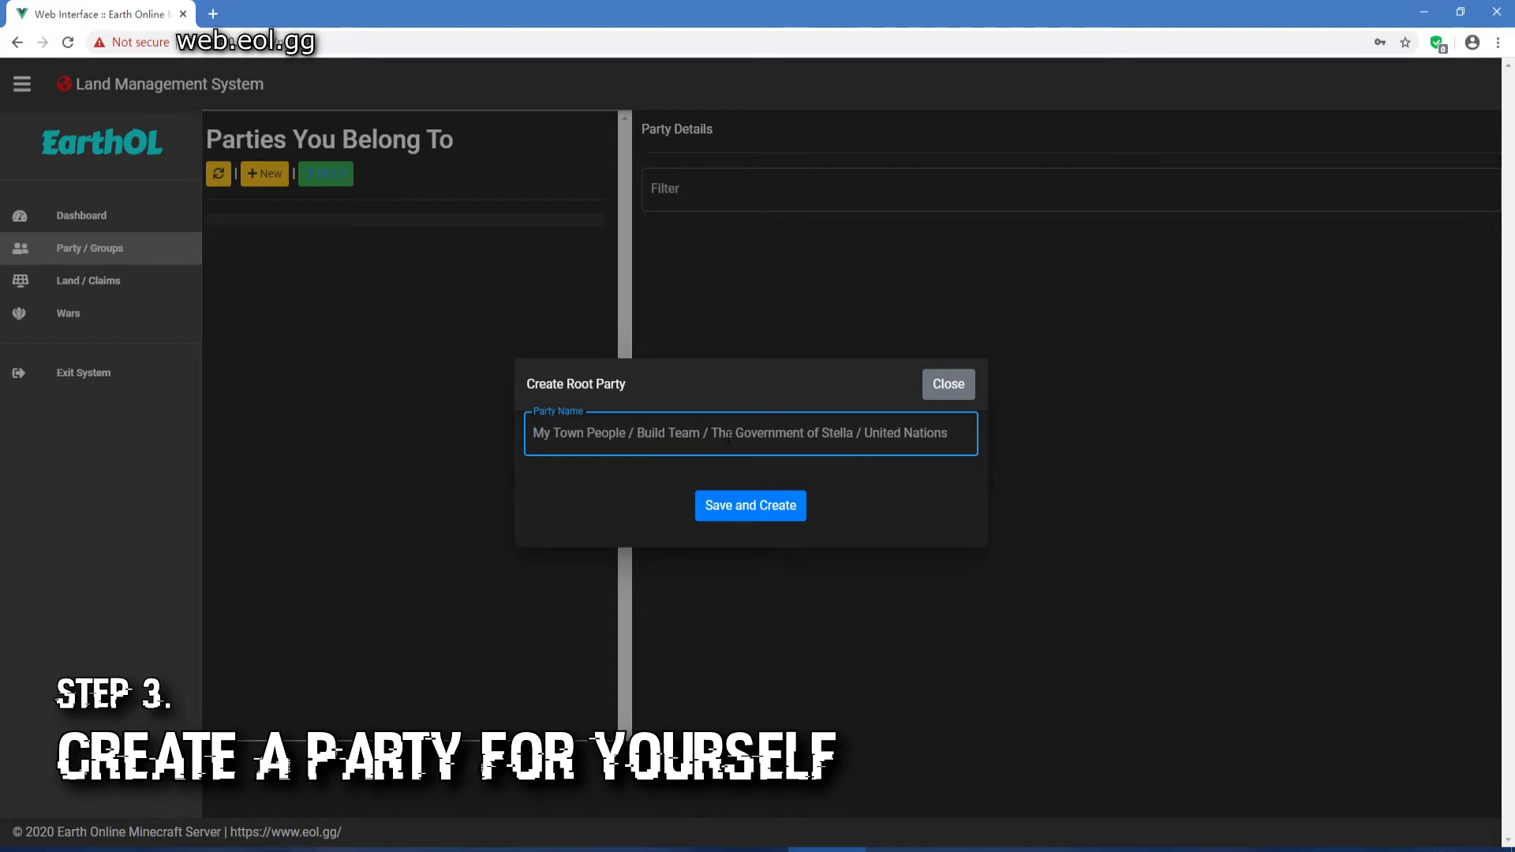
{"action": "type", "text": "My "}
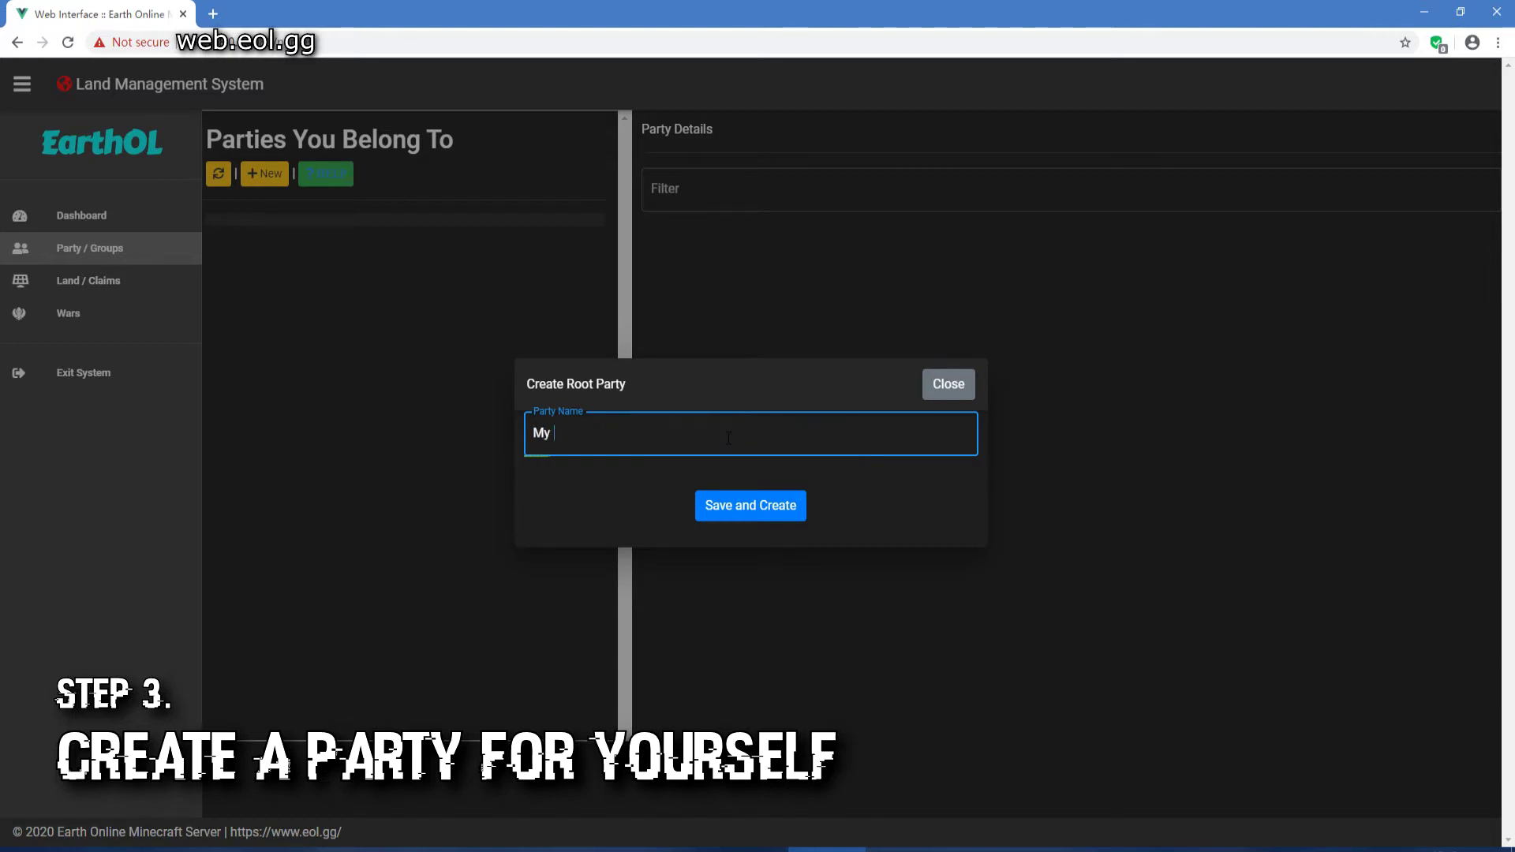
{"action": "type", "text": "Simple"}
{"action": "type", "text": " Group"}
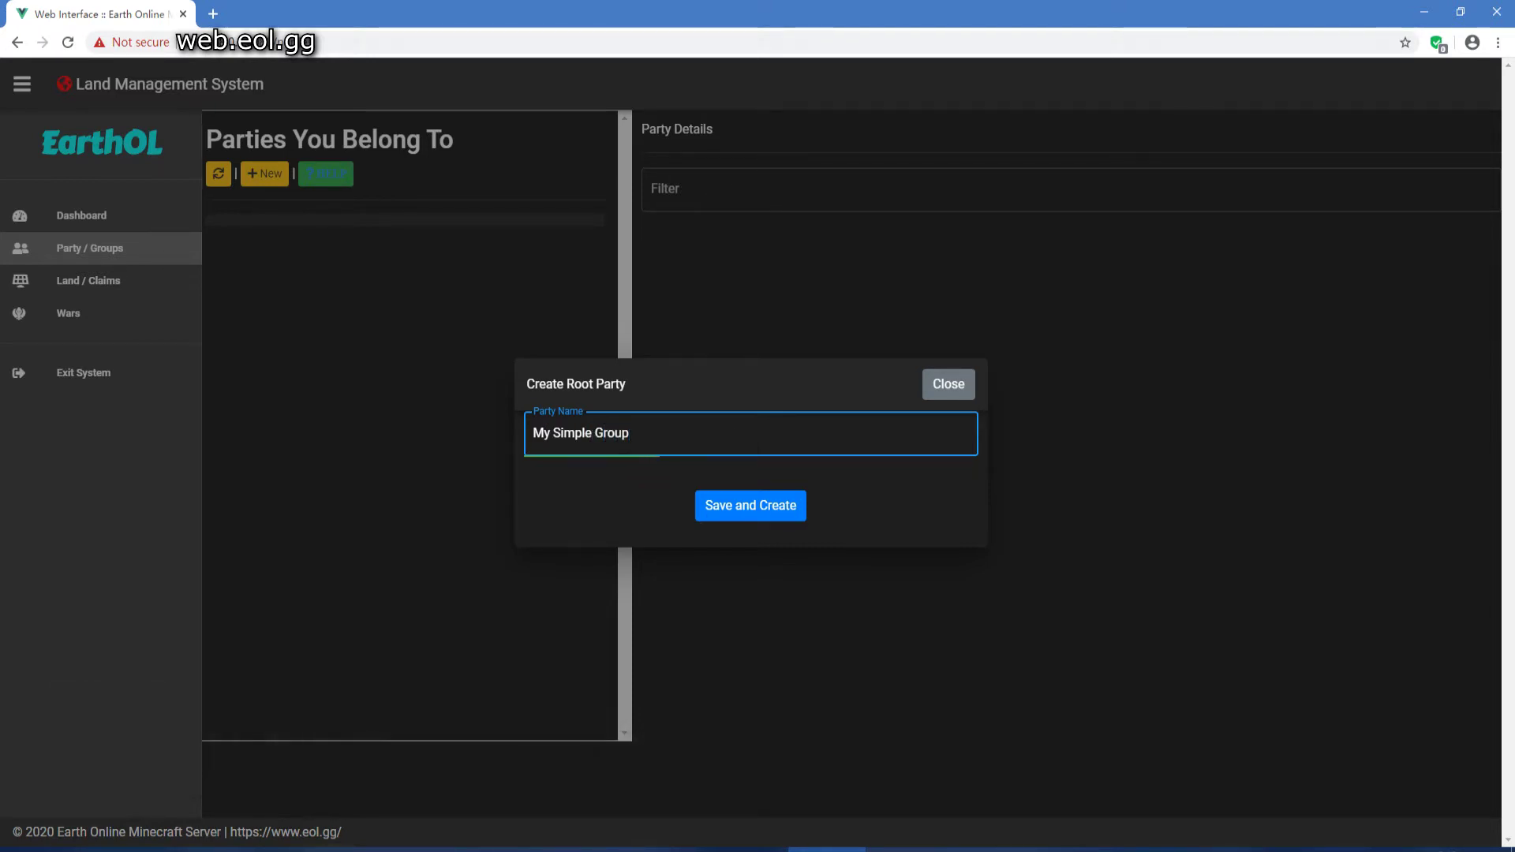
{"action": "left_click", "coordinate": [710, 511]}
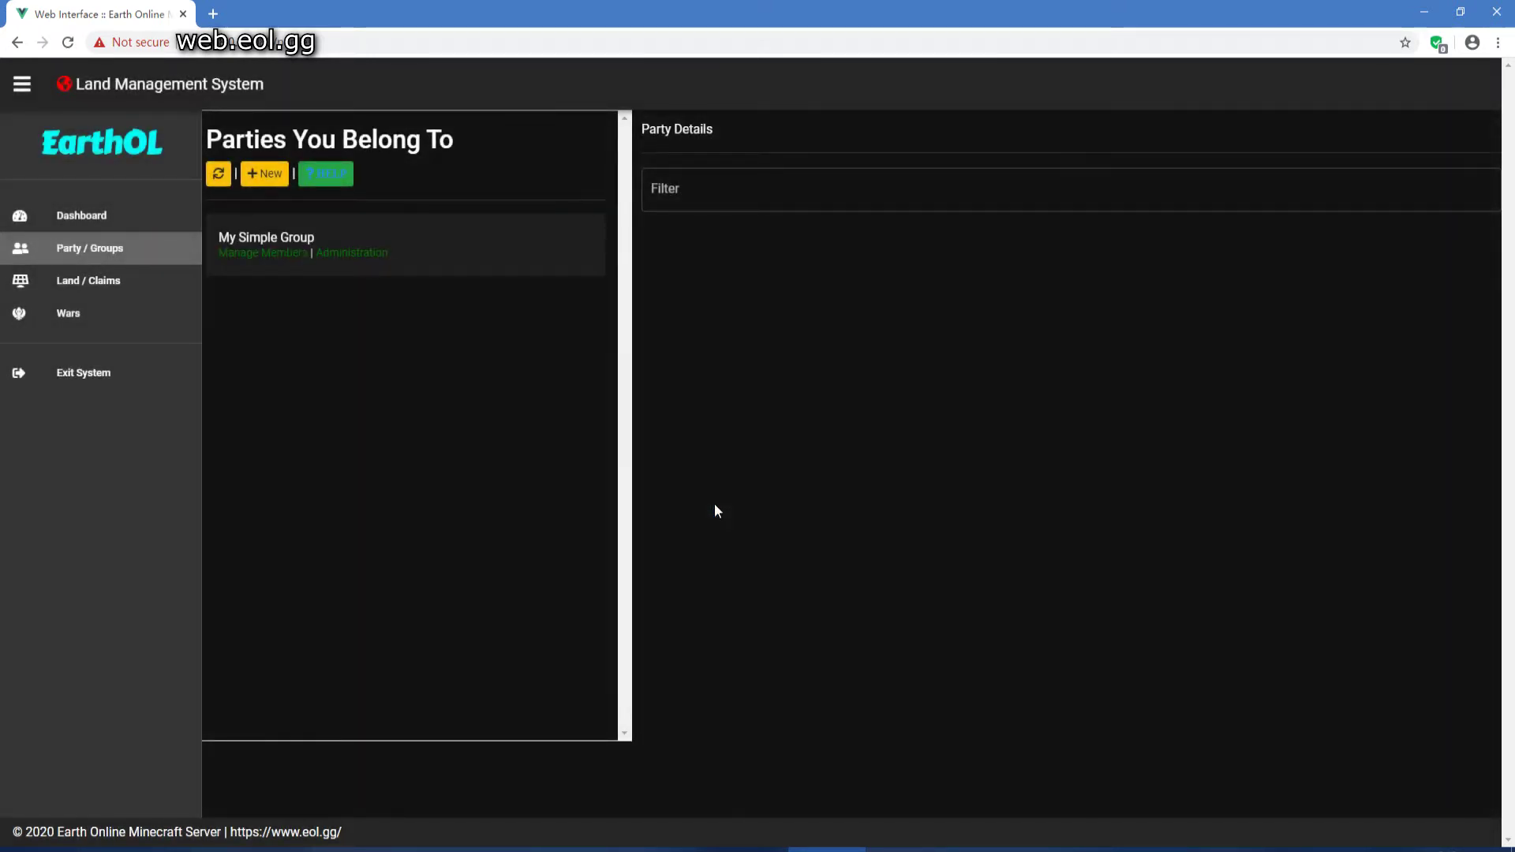
{"action": "left_click", "coordinate": [489, 240]}
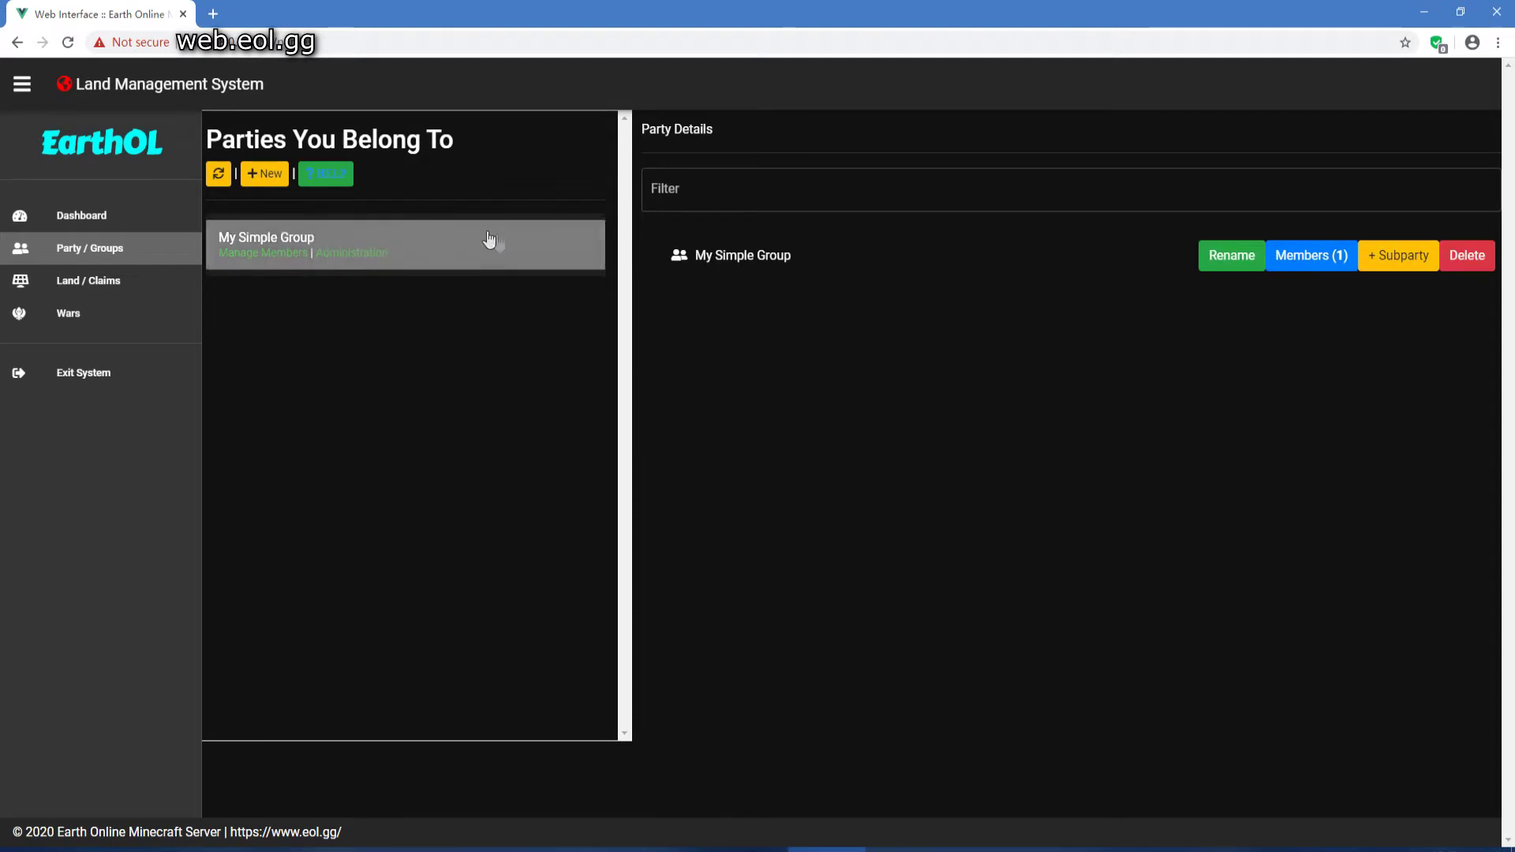
{"action": "left_click", "coordinate": [1311, 259]}
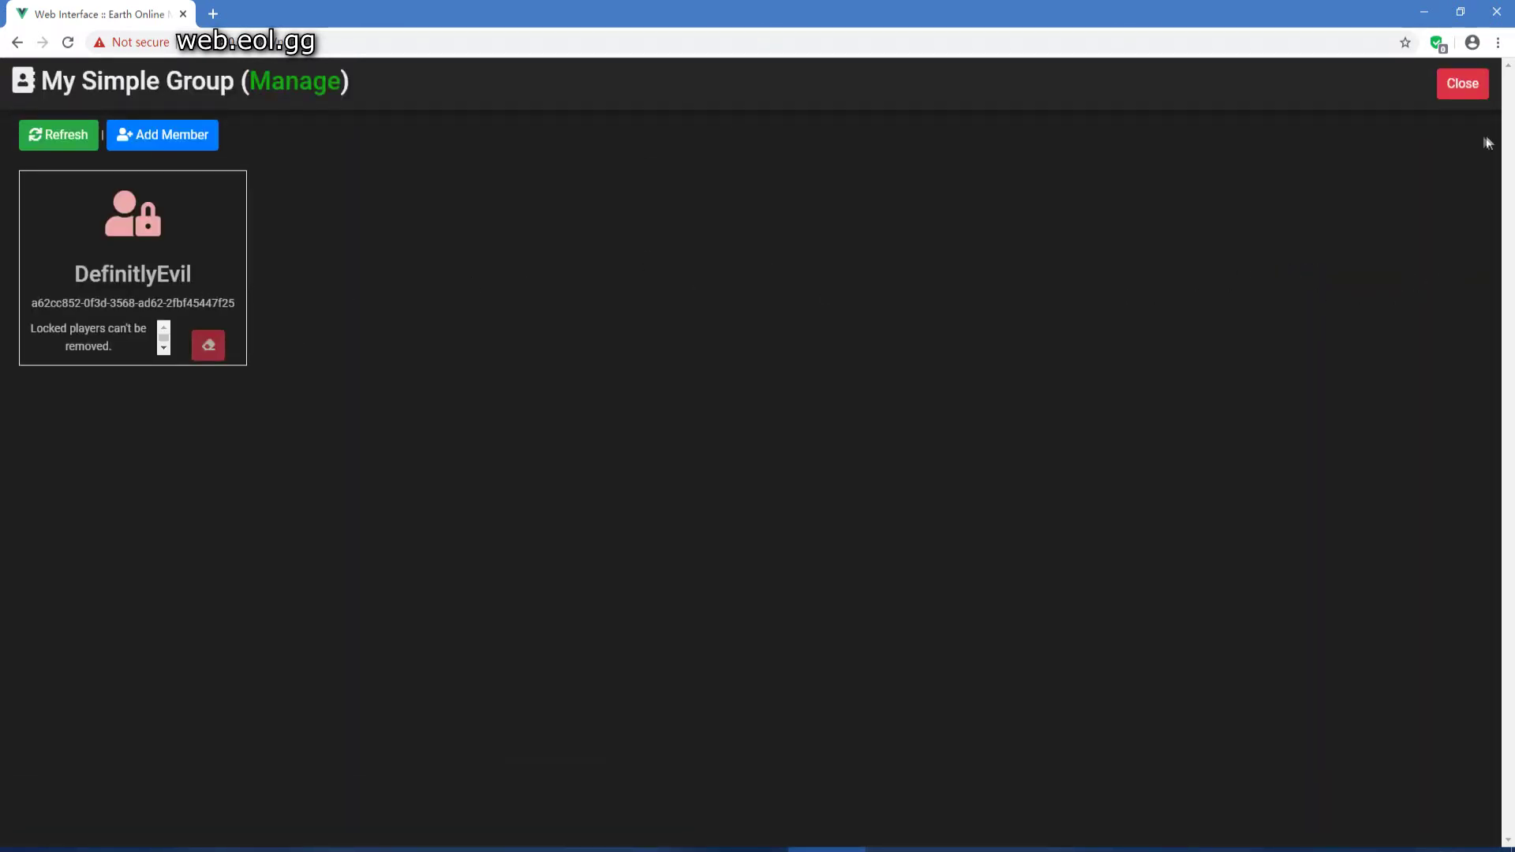
{"action": "left_click", "coordinate": [1464, 84]}
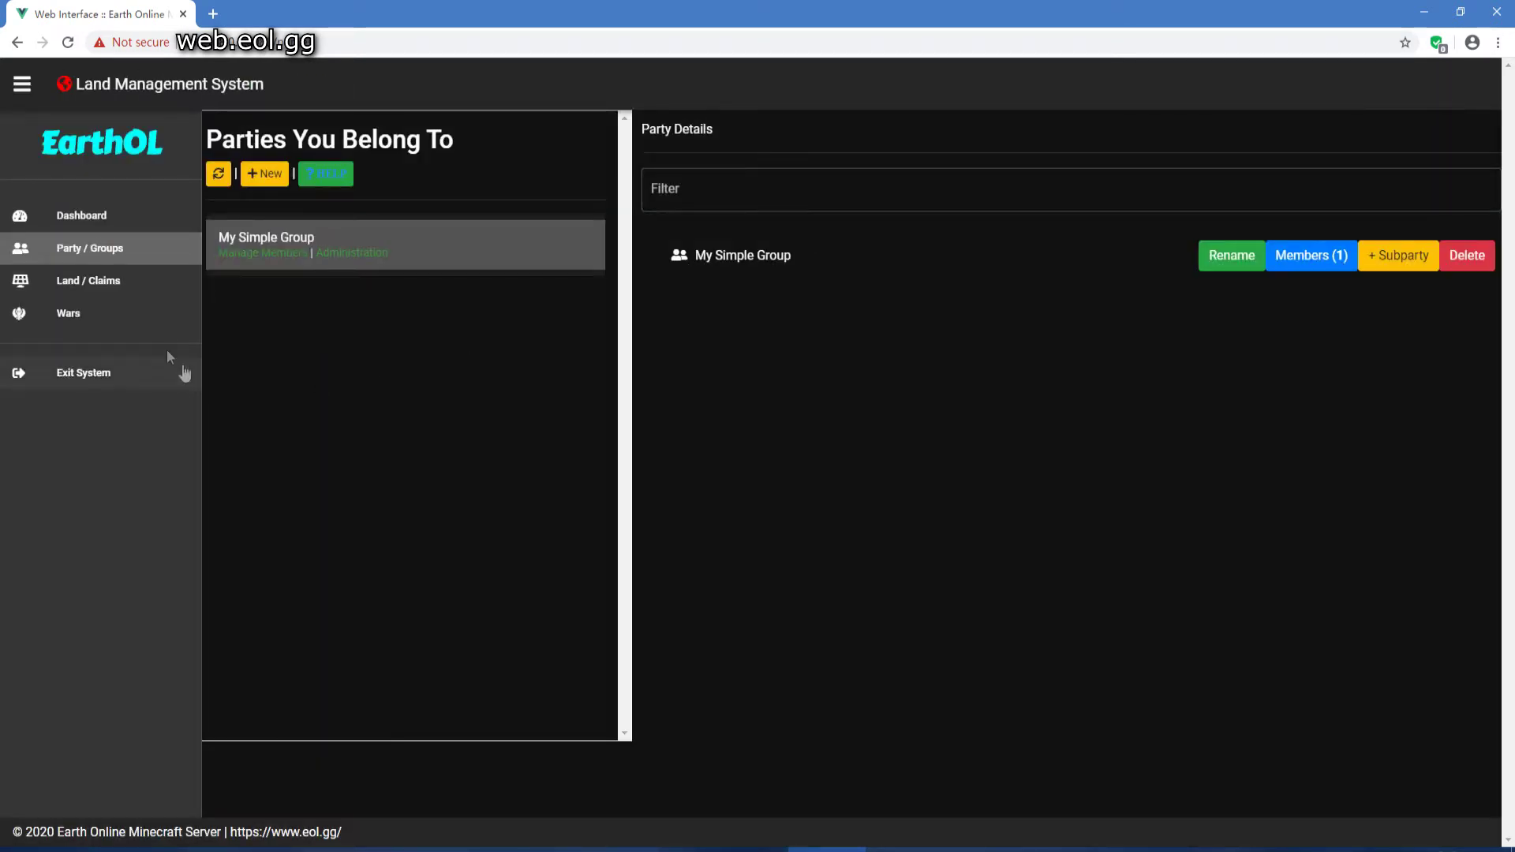
Step: Under Land / Claims, create root section 'My Simple Town' authorized to My Simple Group
{"action": "left_click", "coordinate": [126, 287]}
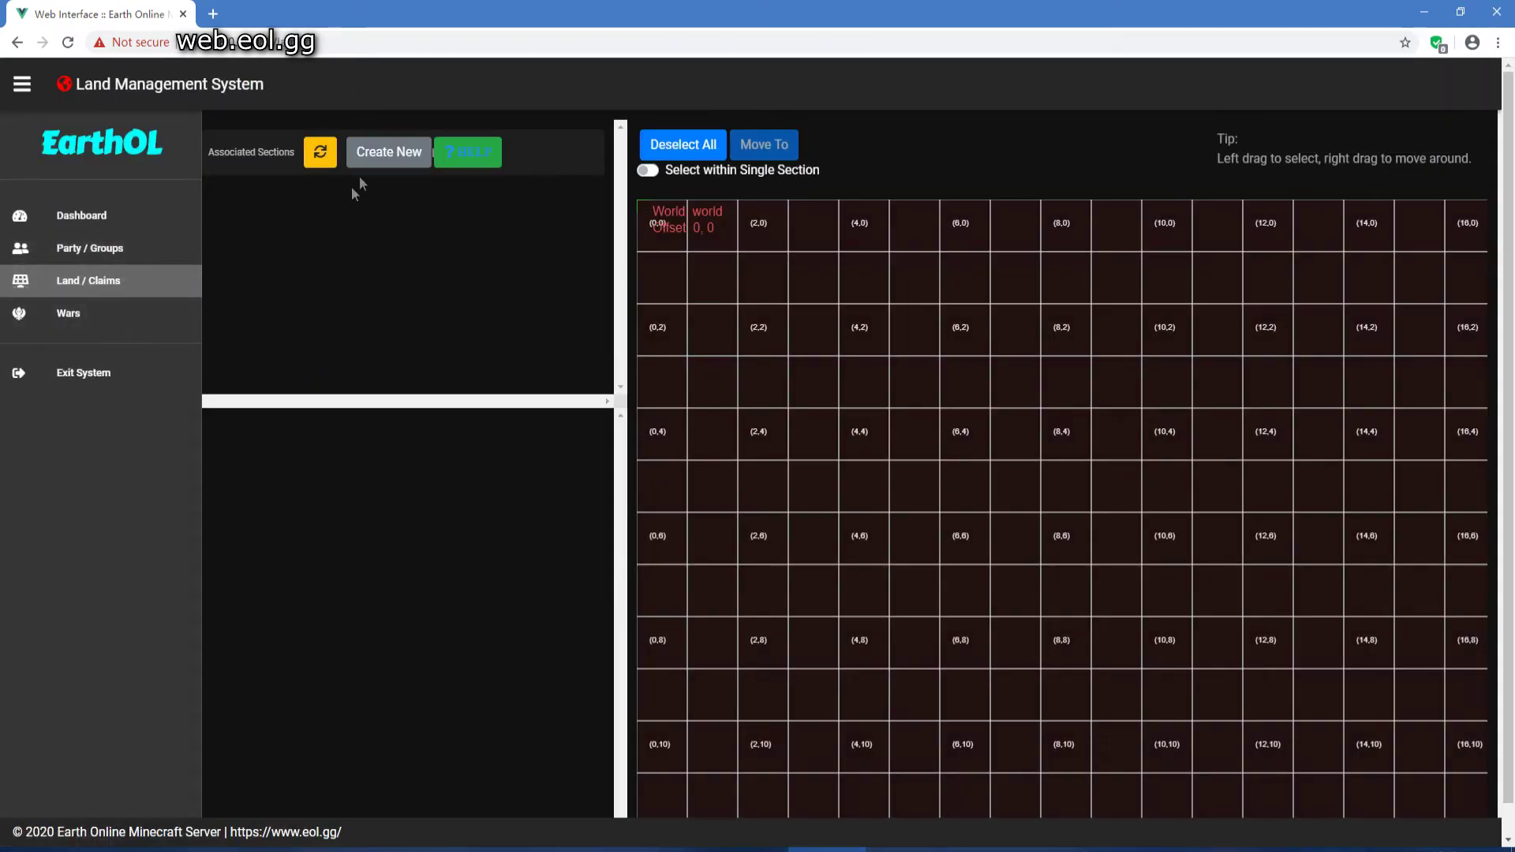
{"action": "left_click", "coordinate": [371, 153]}
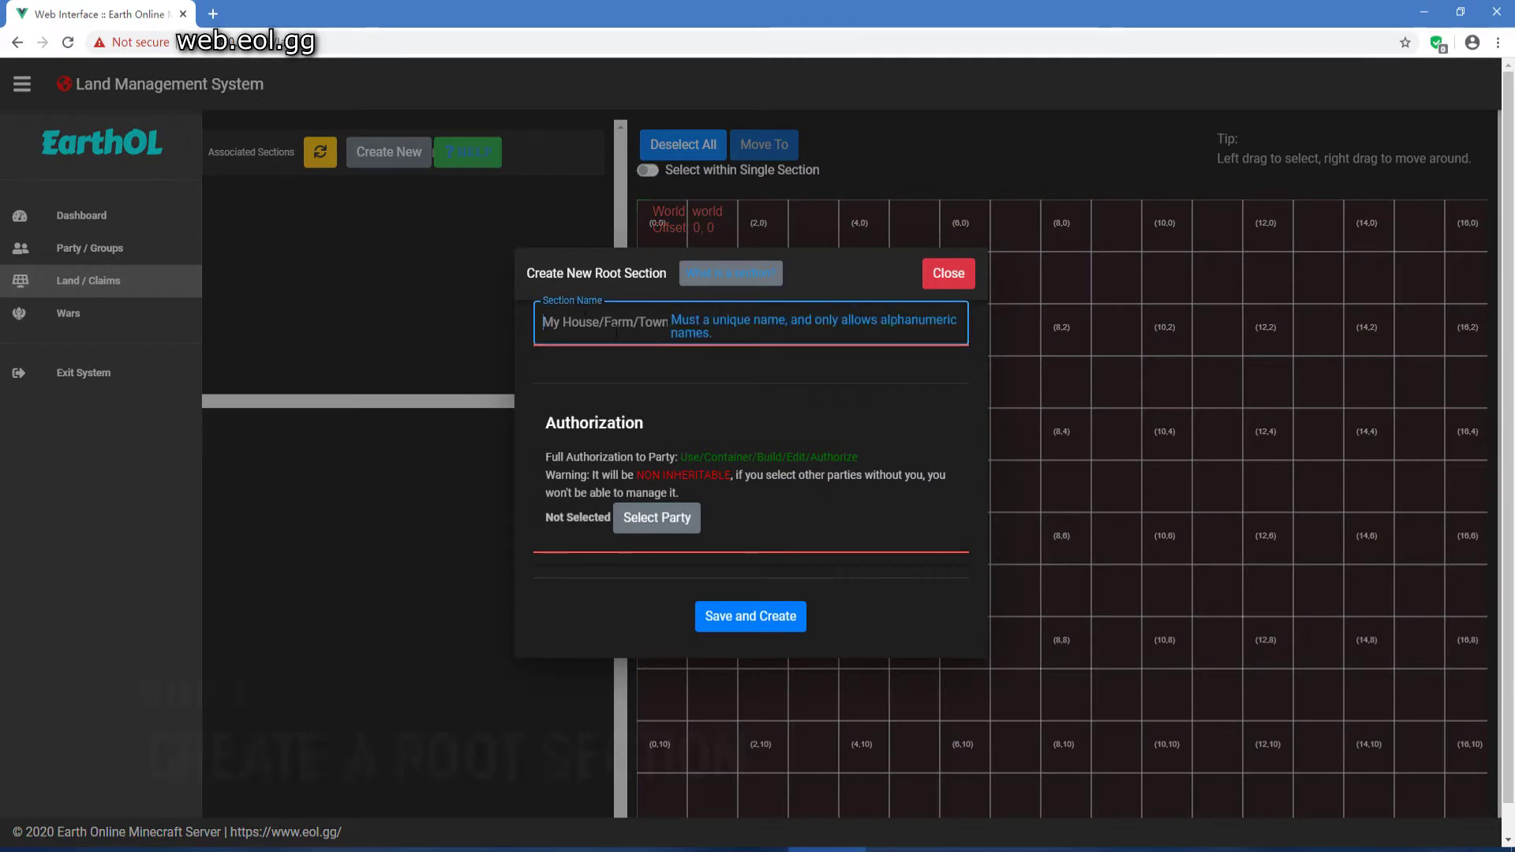
{"action": "type", "text": "My Si"}
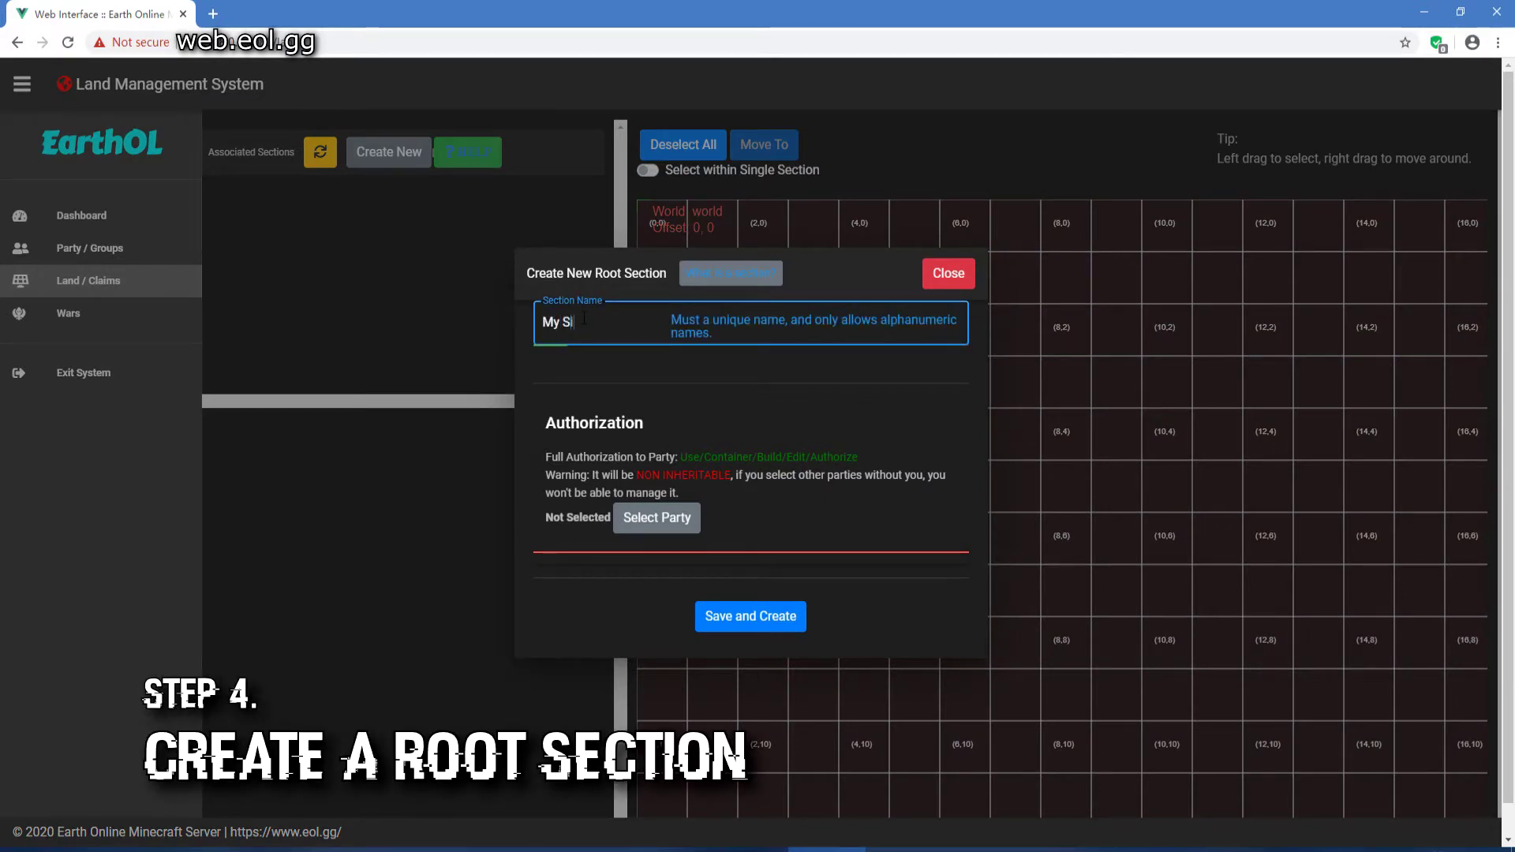
{"action": "type", "text": "mple Town"}
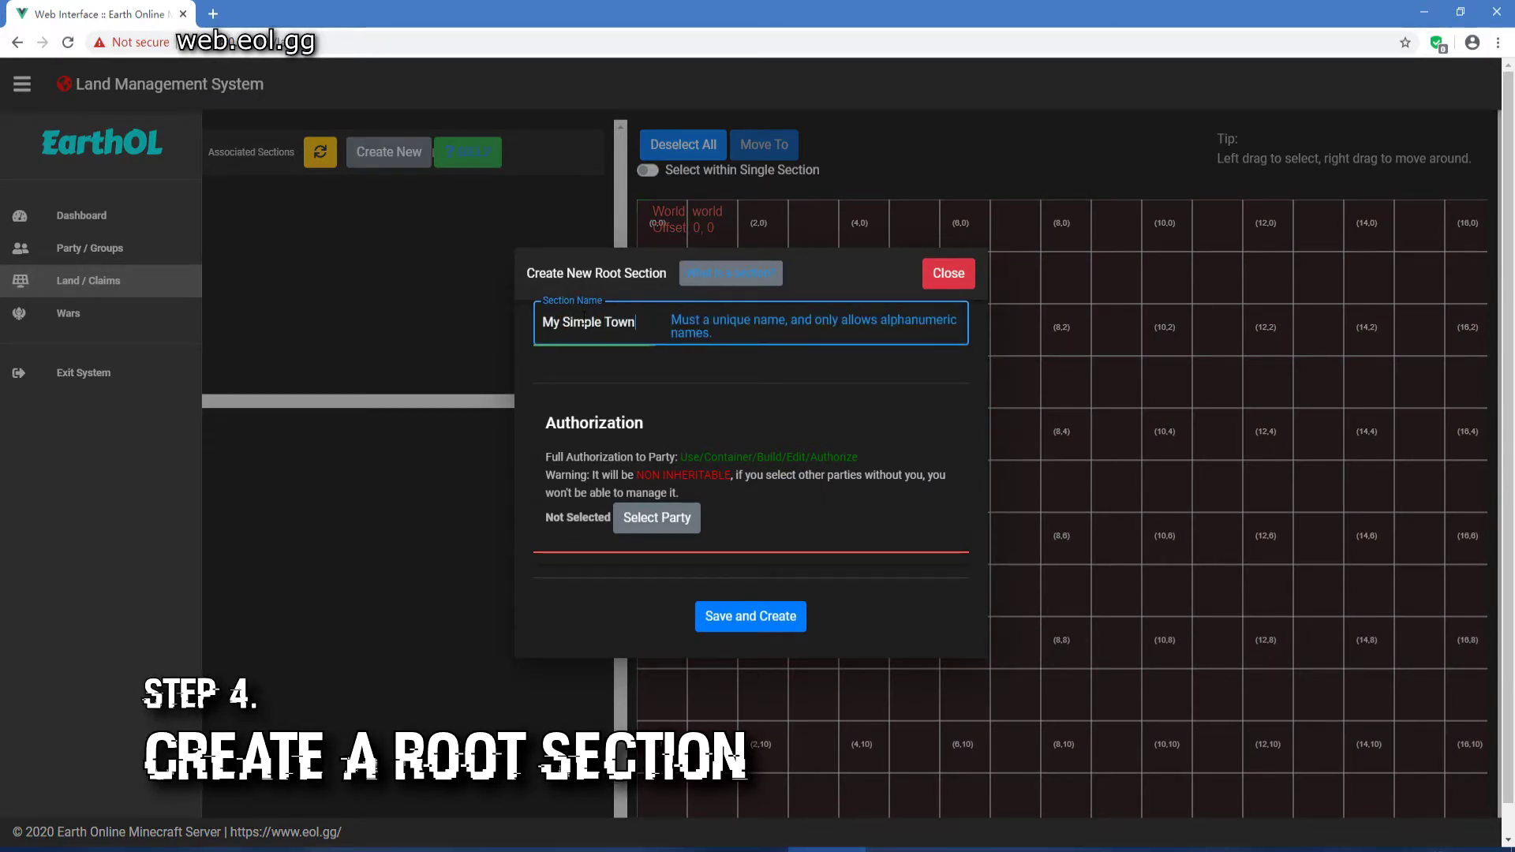
{"action": "left_click", "coordinate": [657, 517]}
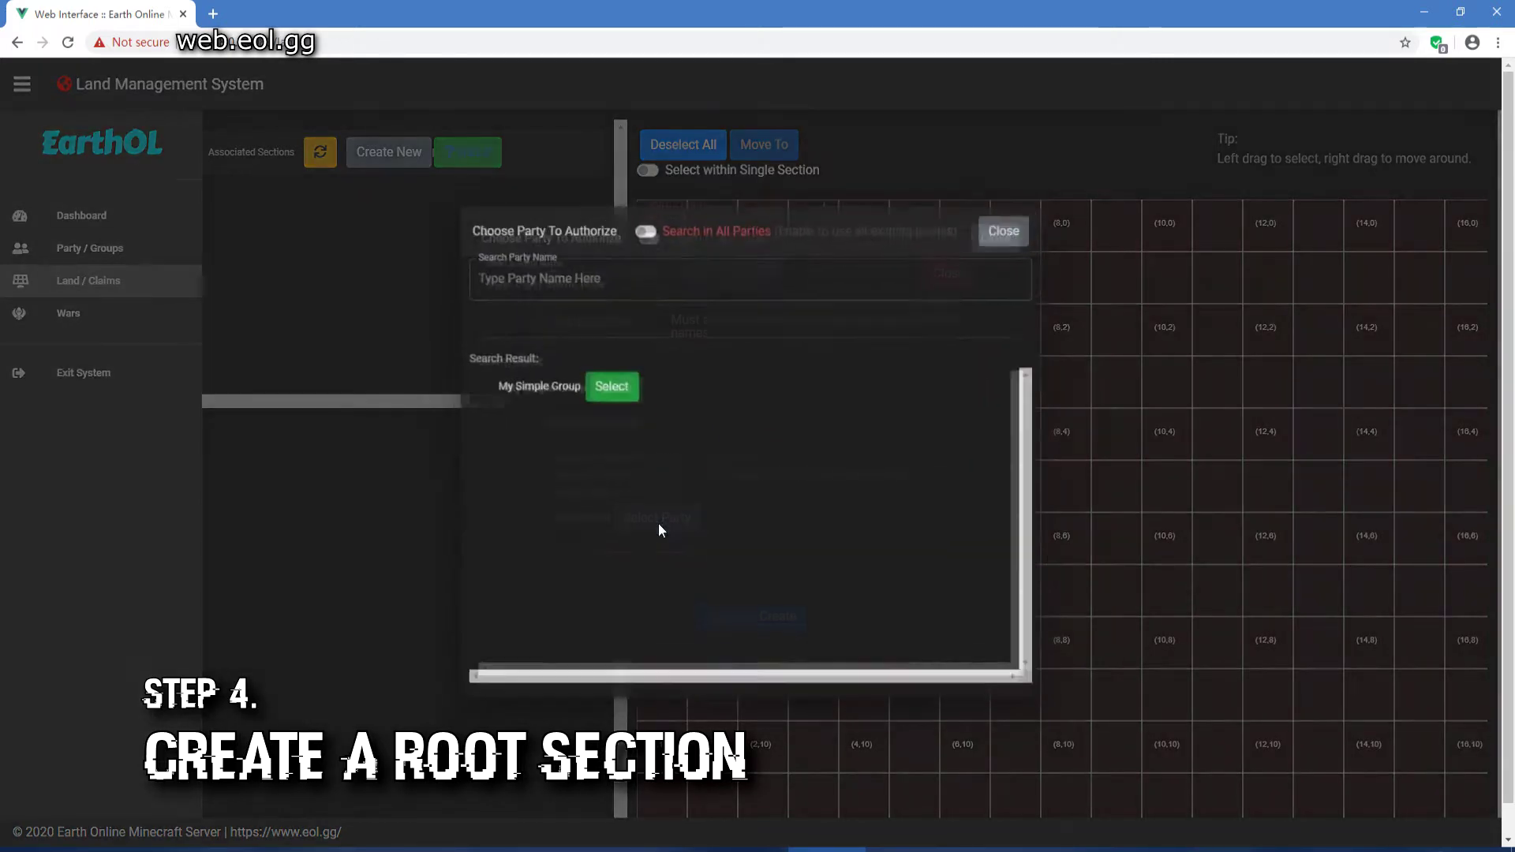
{"action": "left_click", "coordinate": [608, 389]}
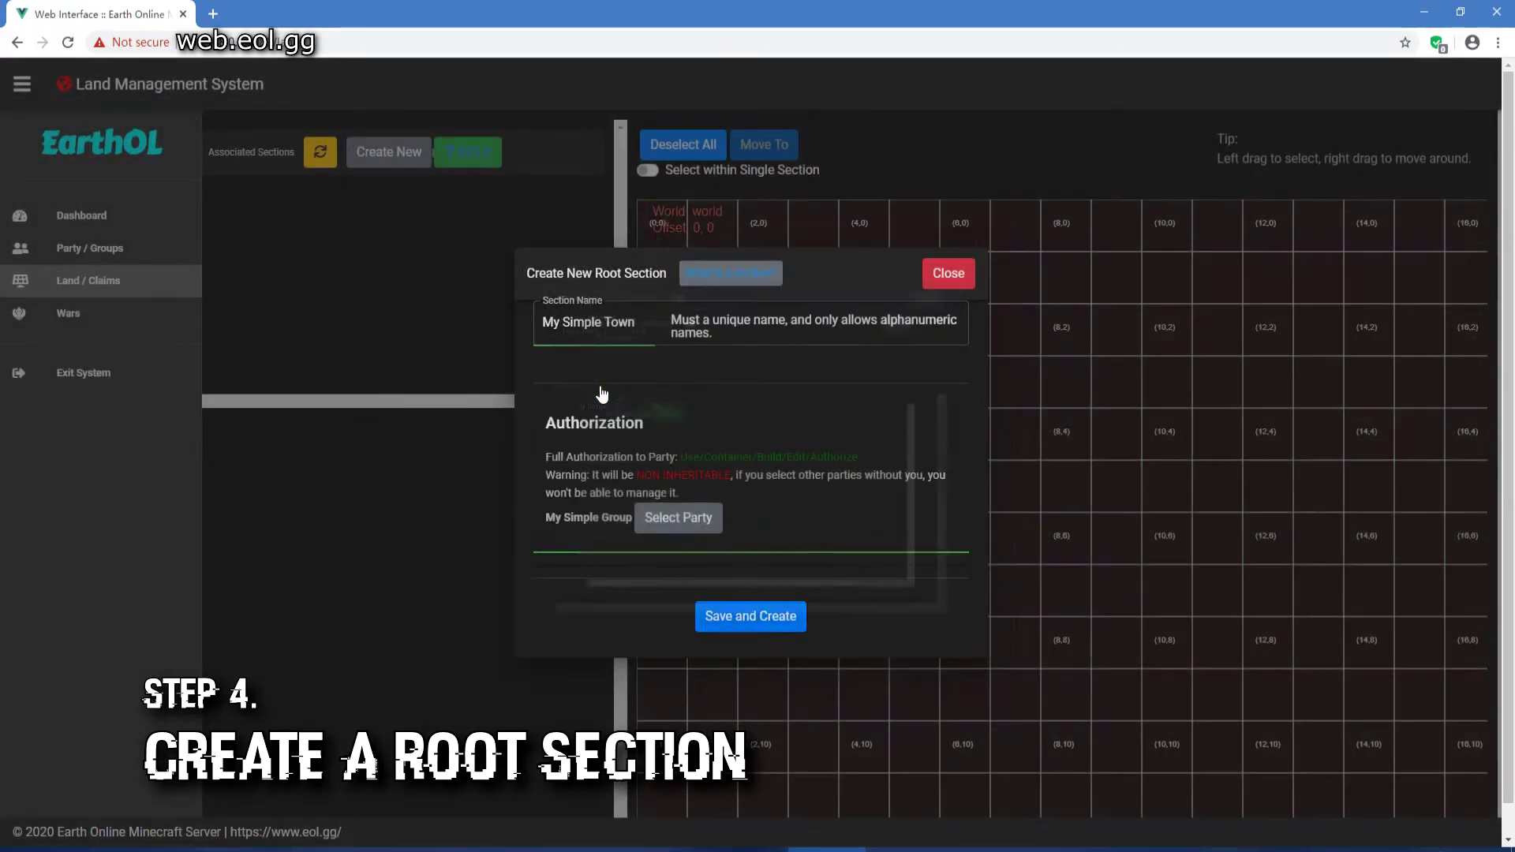
{"action": "left_click", "coordinate": [717, 623]}
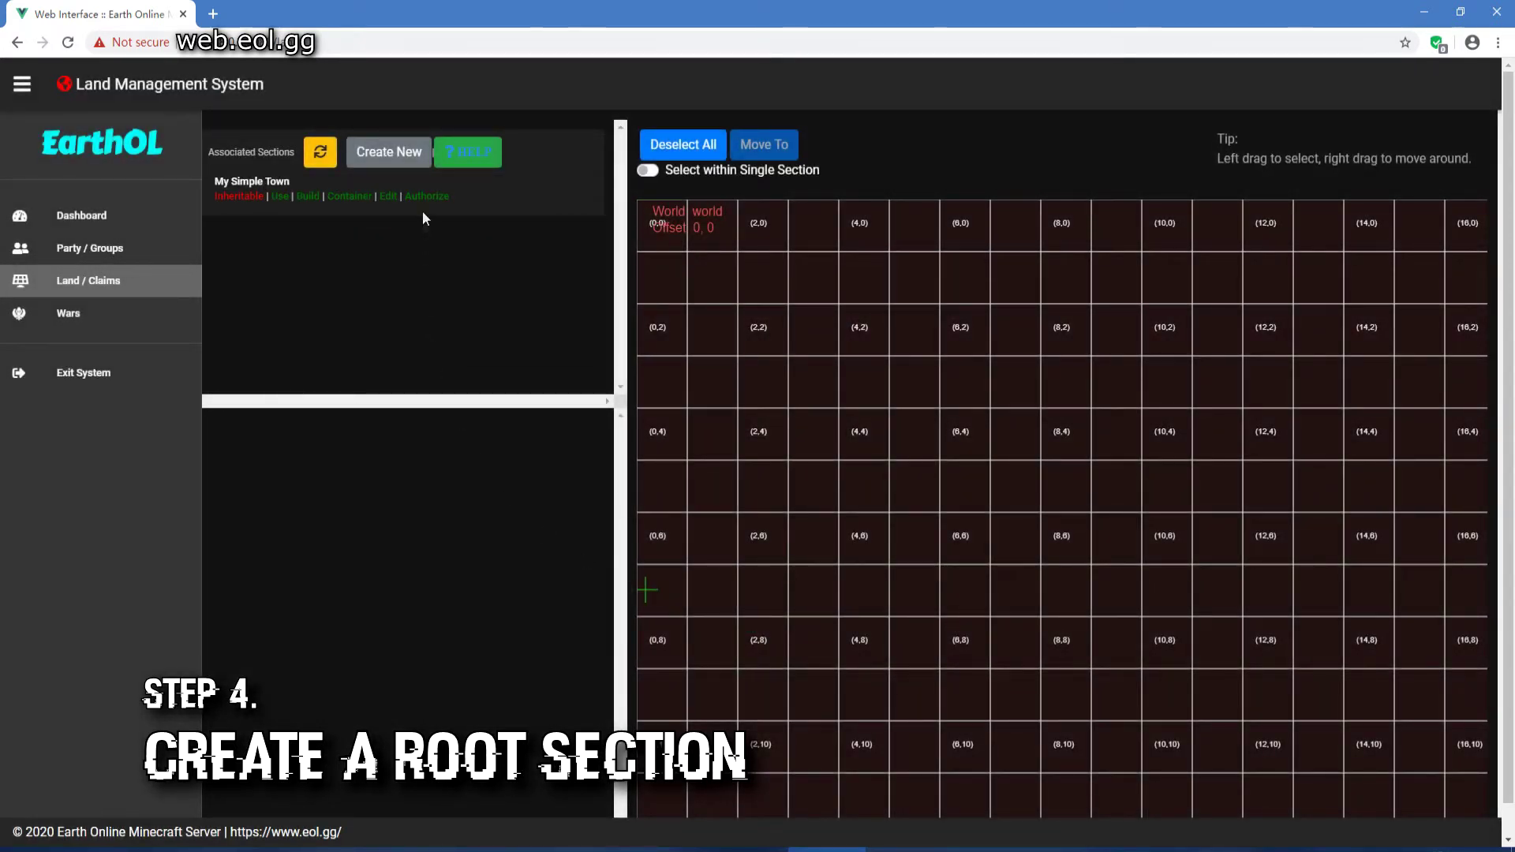
Step: Open My Simple Town from the Associated Sections list
{"action": "left_click", "coordinate": [427, 189]}
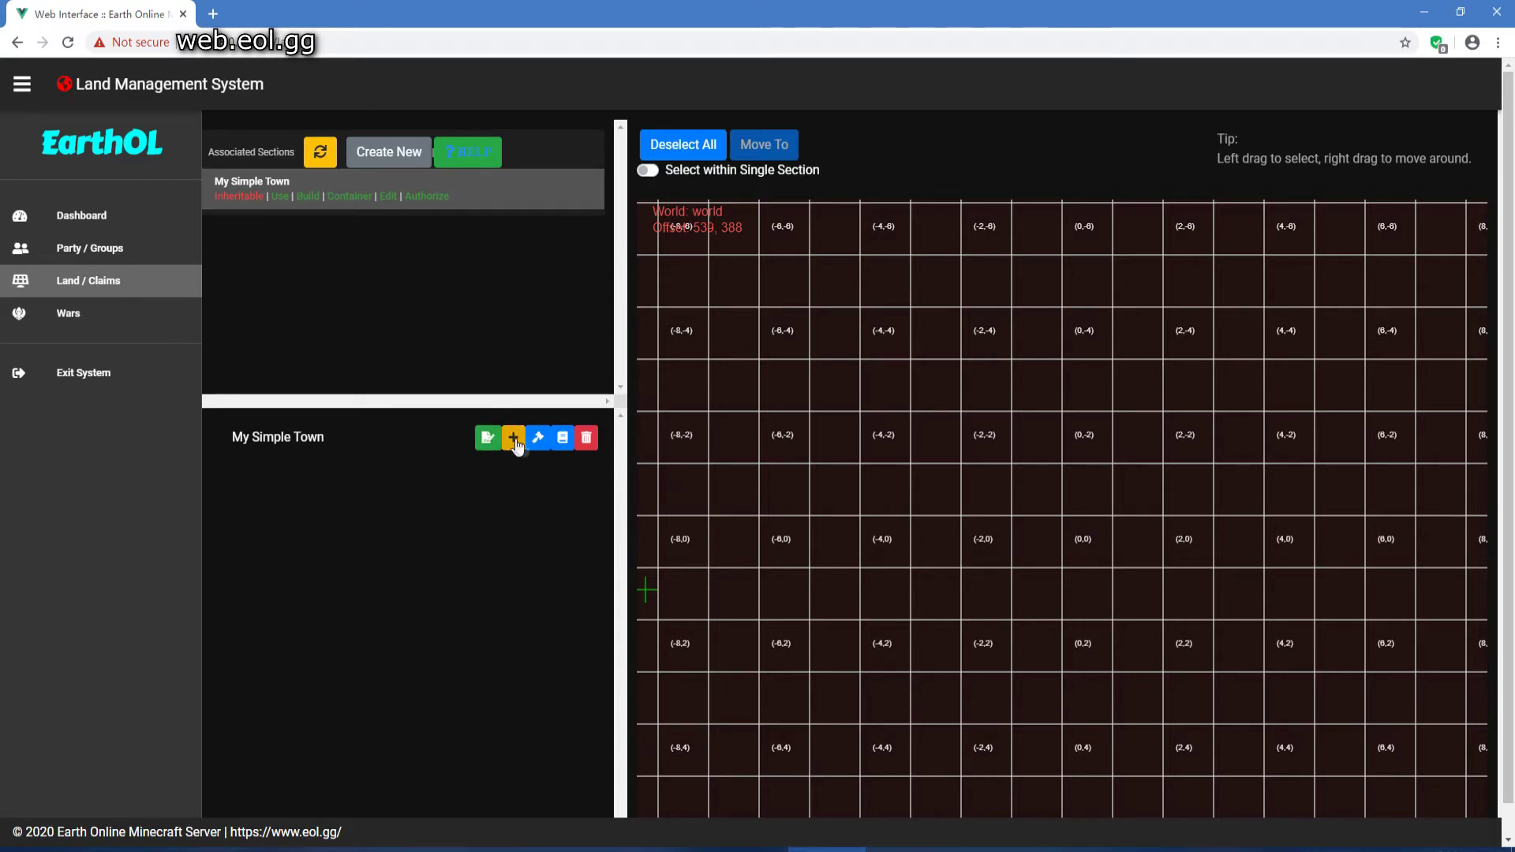
Step: List My Simple Town's authorizations with Show Root on, revealing the Main Authorization
{"action": "left_click", "coordinate": [564, 439]}
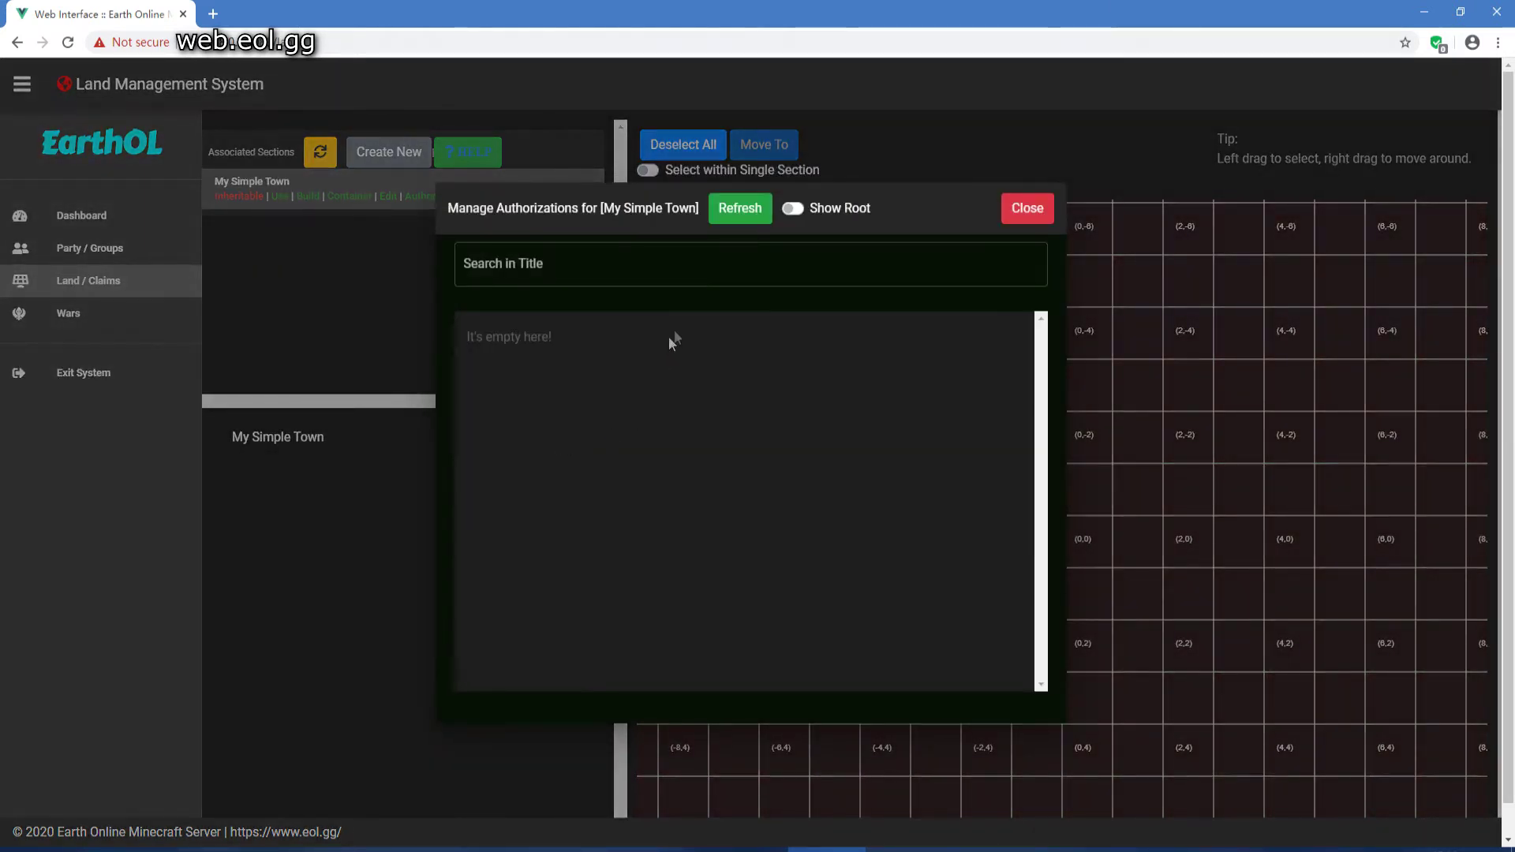
{"action": "left_click", "coordinate": [793, 209]}
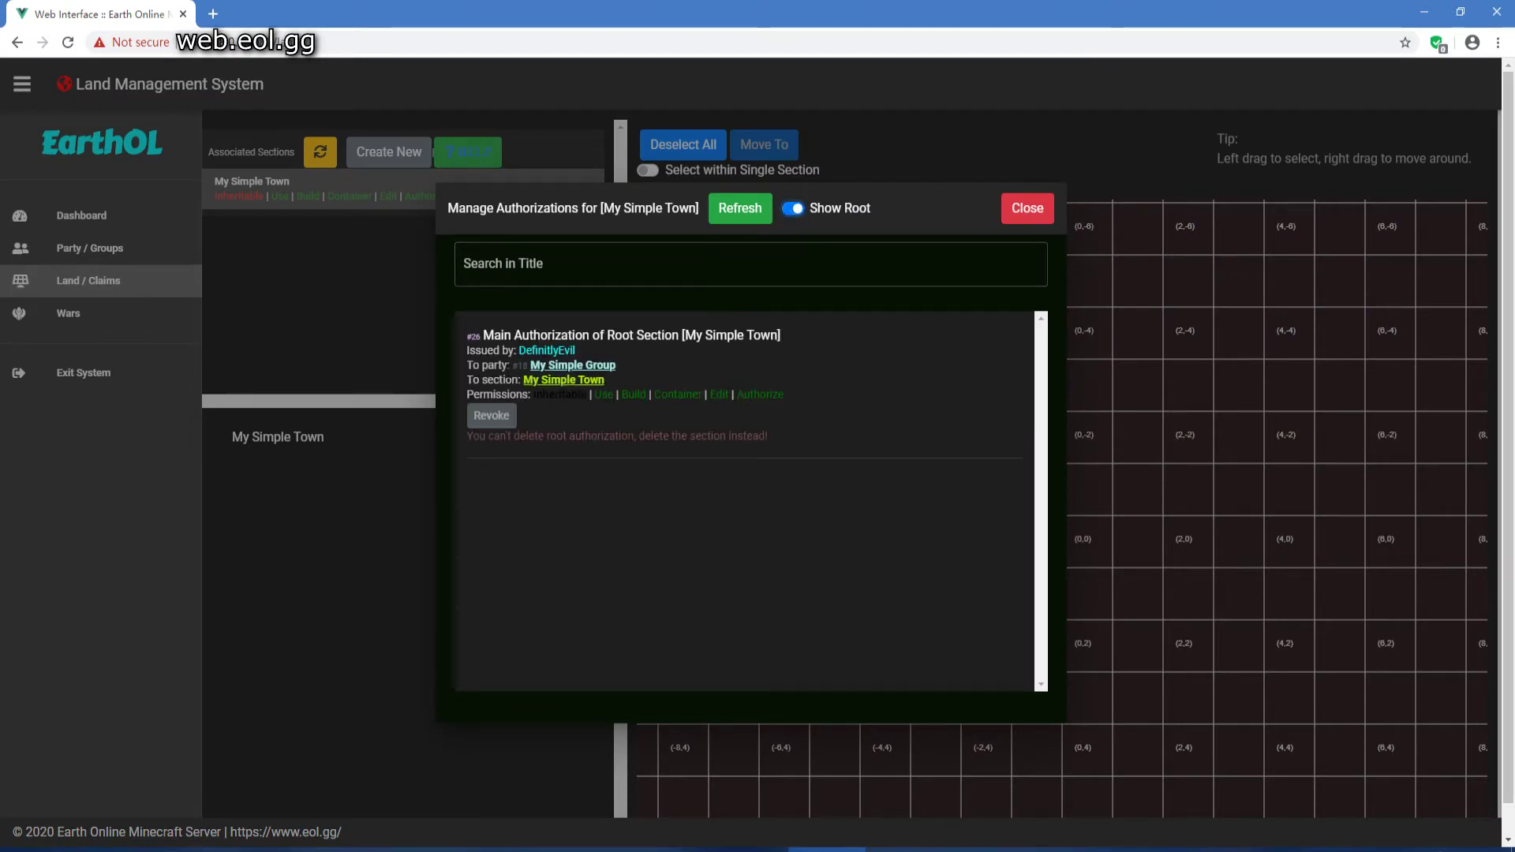
{"action": "left_click_drag", "start_coordinate": [483, 335], "coordinate": [780, 335]}
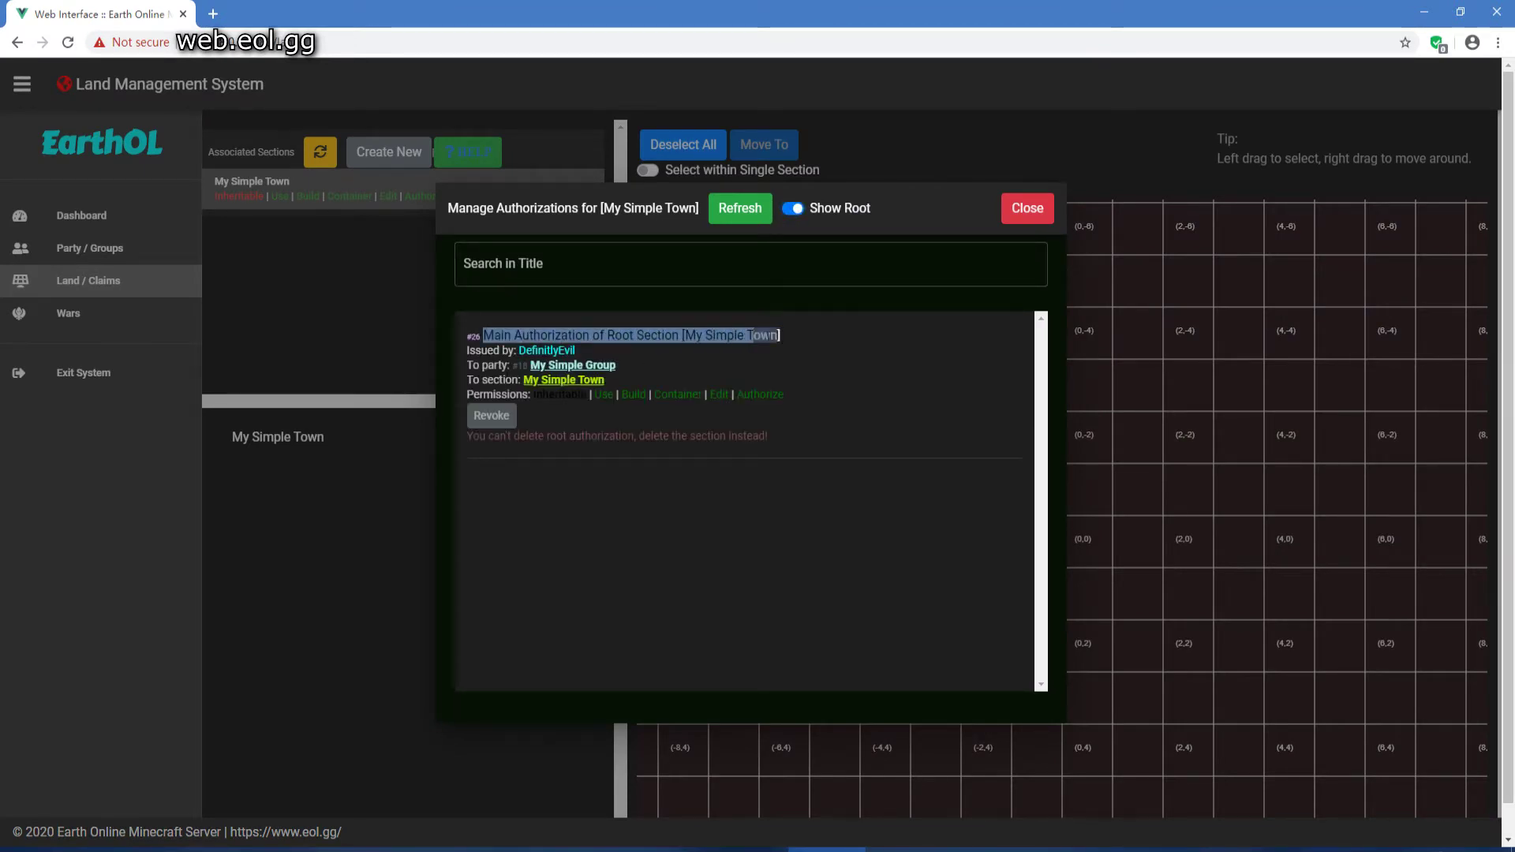
{"action": "left_click", "coordinate": [877, 353]}
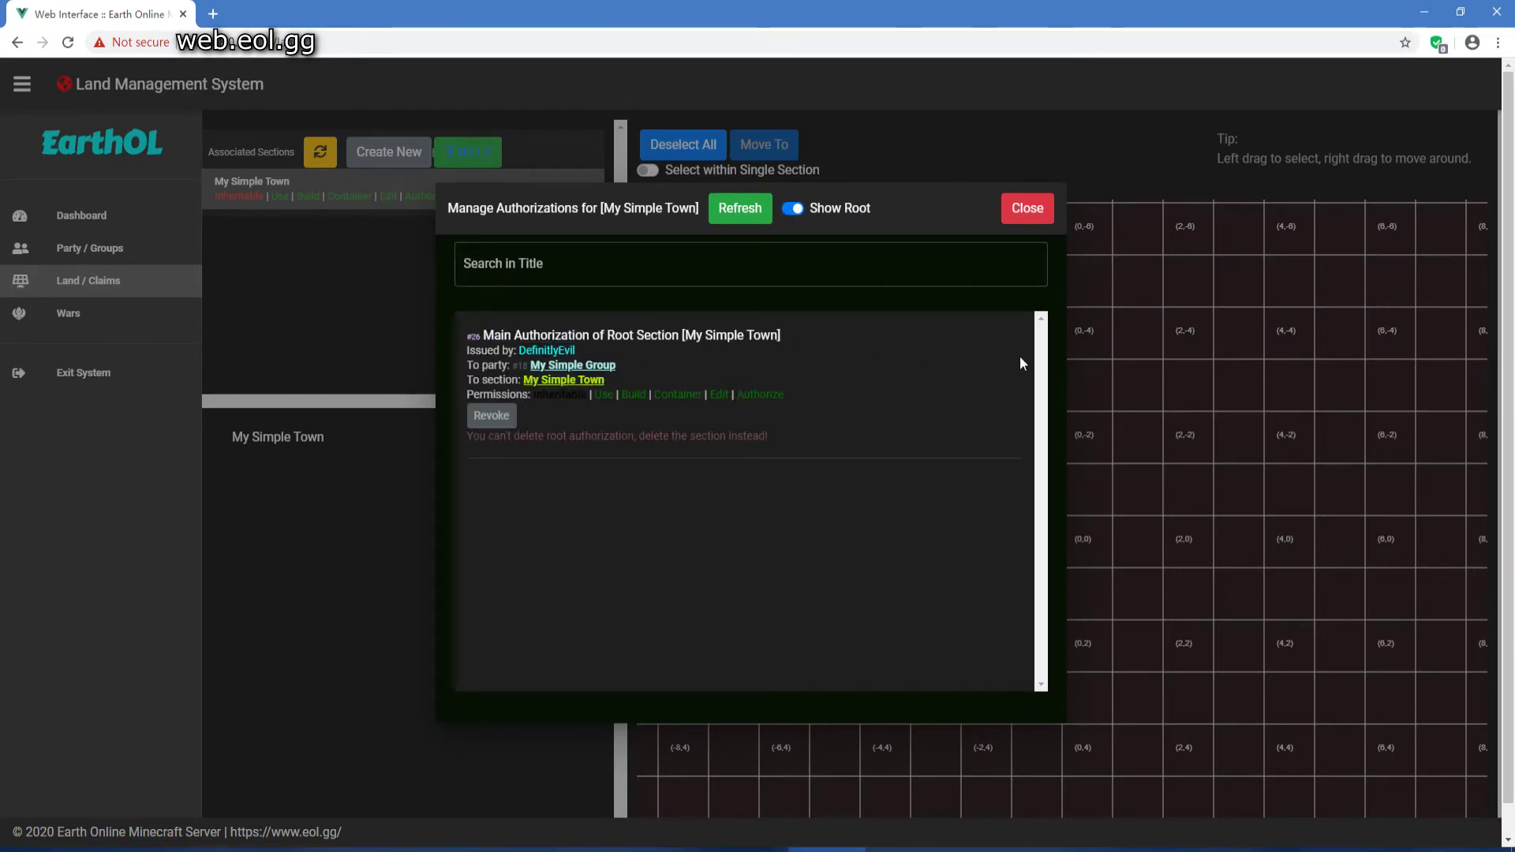
Step: In Minecraft, fly up to the house and turn on the F3+G chunk borders
{"action": "left_click", "coordinate": [1028, 209]}
{"action": "key", "text": "alt+Tab"}
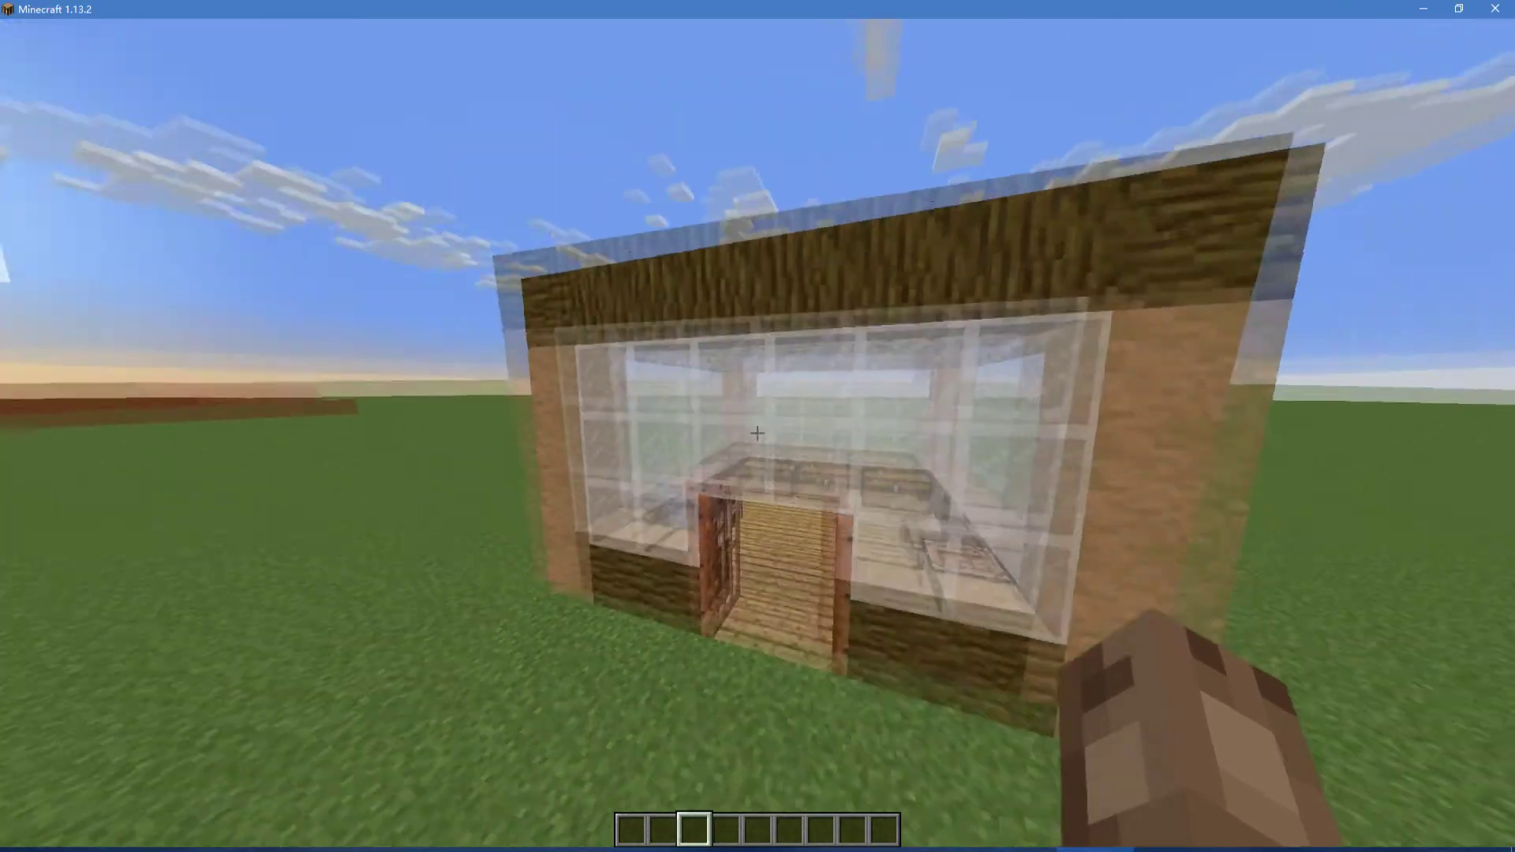
{"action": "key", "text": "w"}
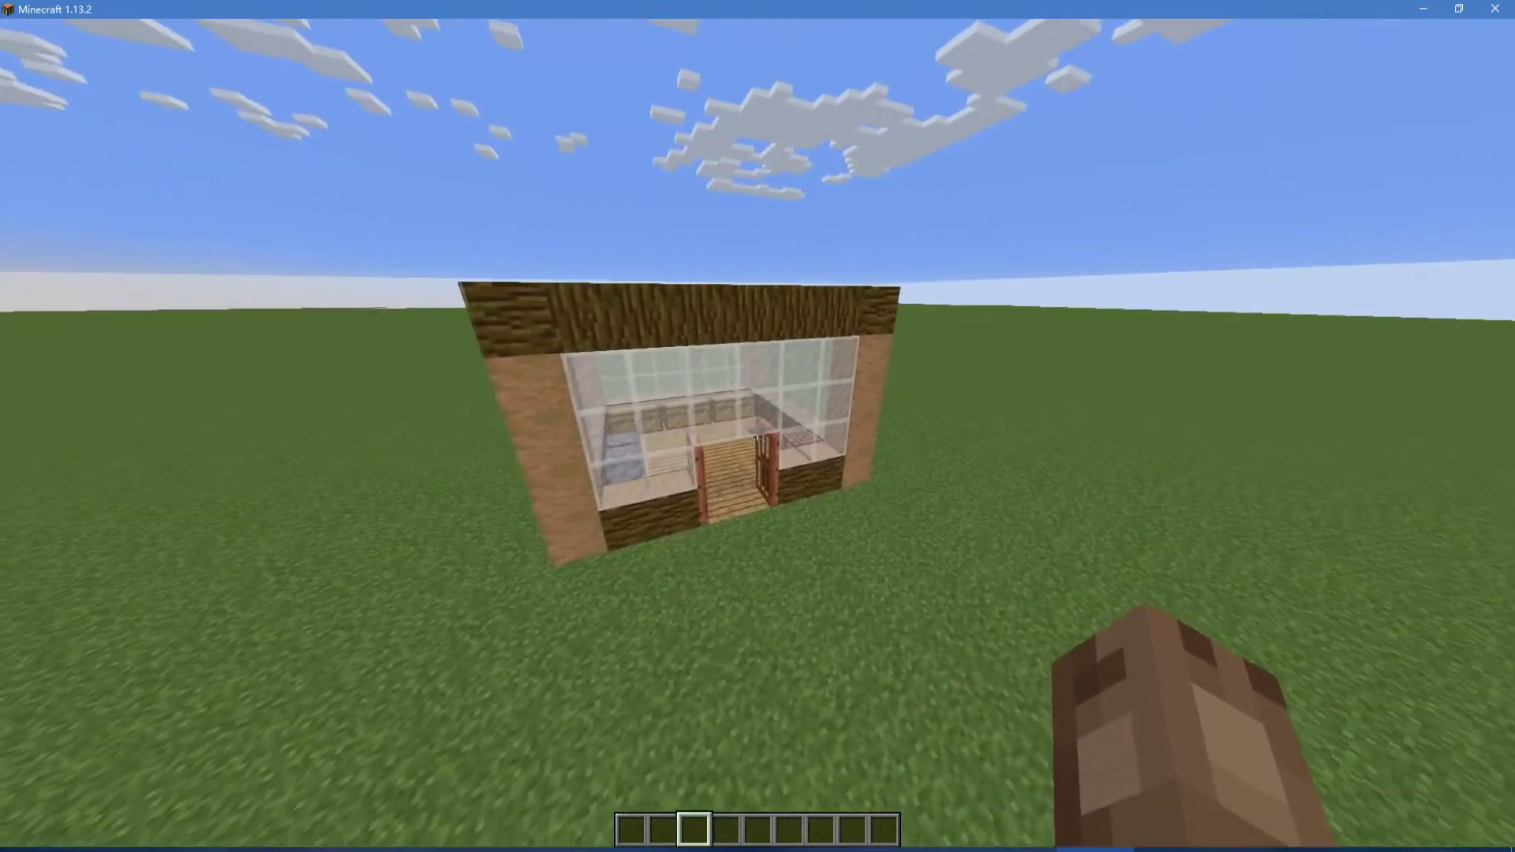
{"action": "key", "text": "w"}
{"action": "key", "text": "w"}
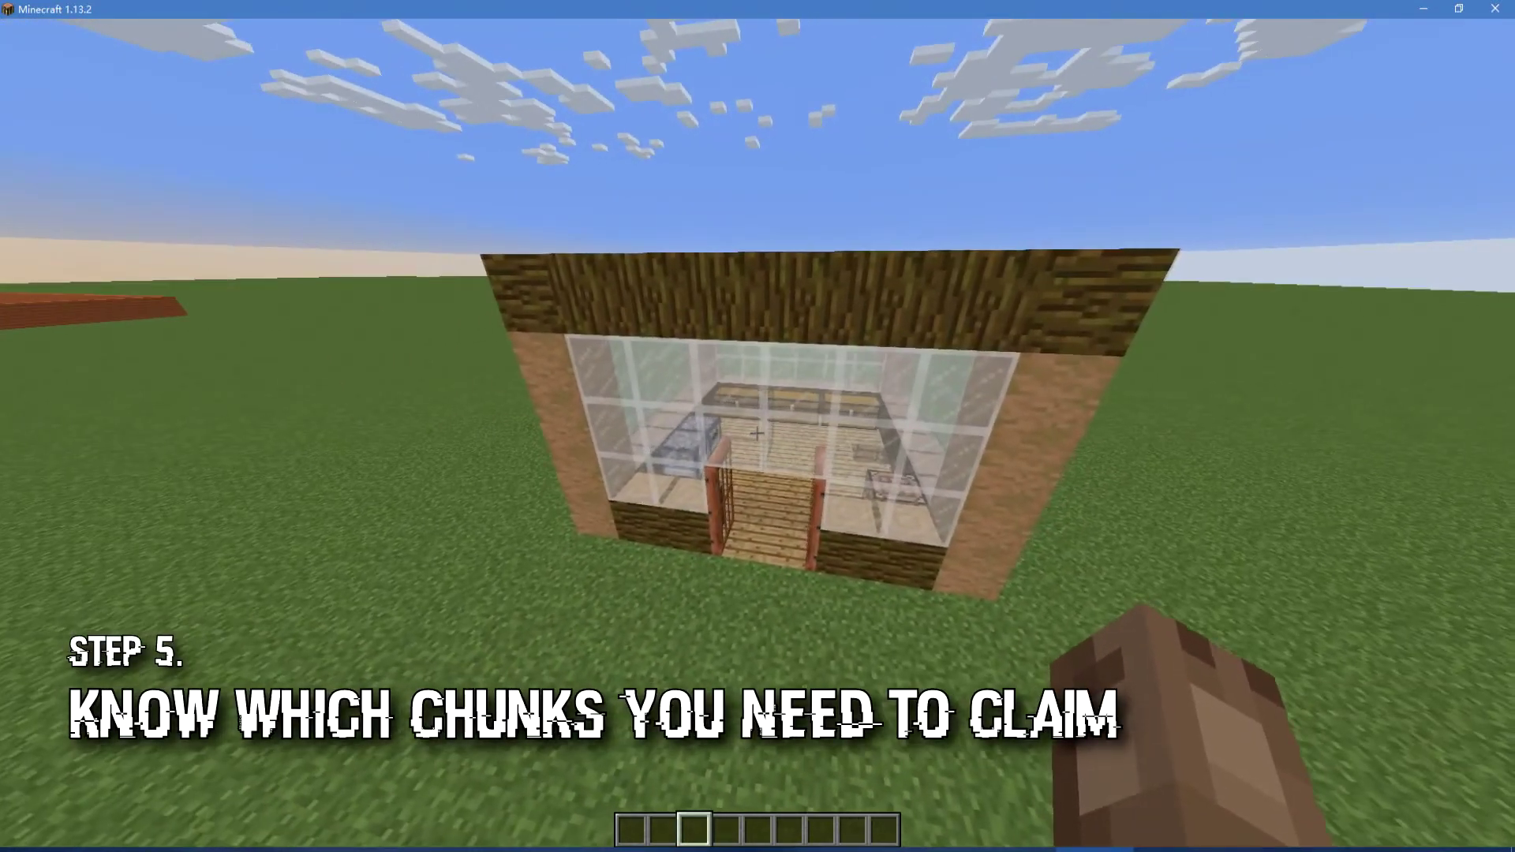
{"action": "key", "text": "w"}
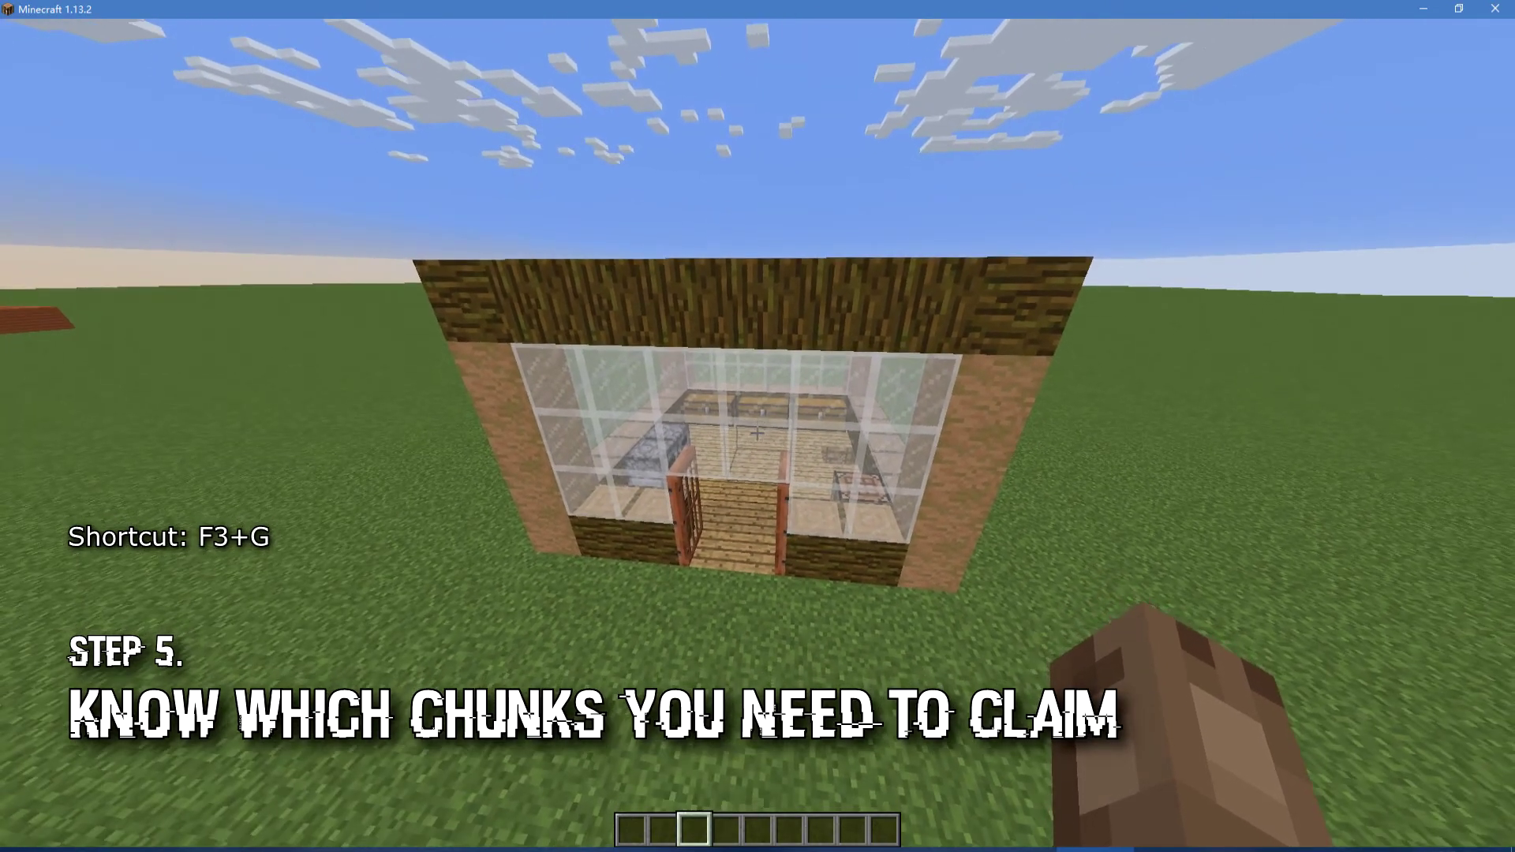
{"action": "key", "text": "F3+g"}
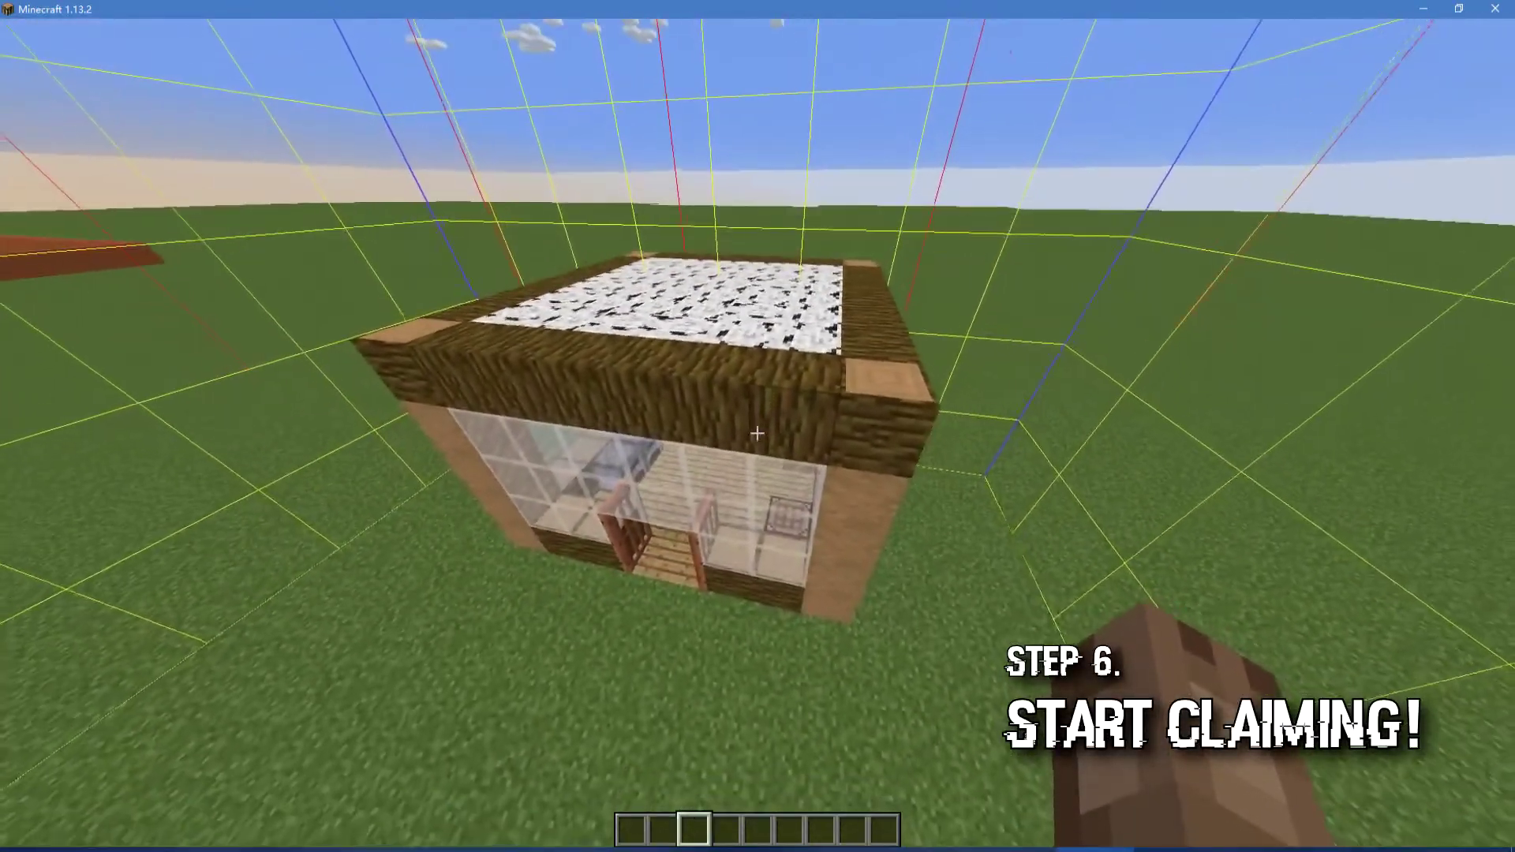
{"action": "type", "text": "/call"}
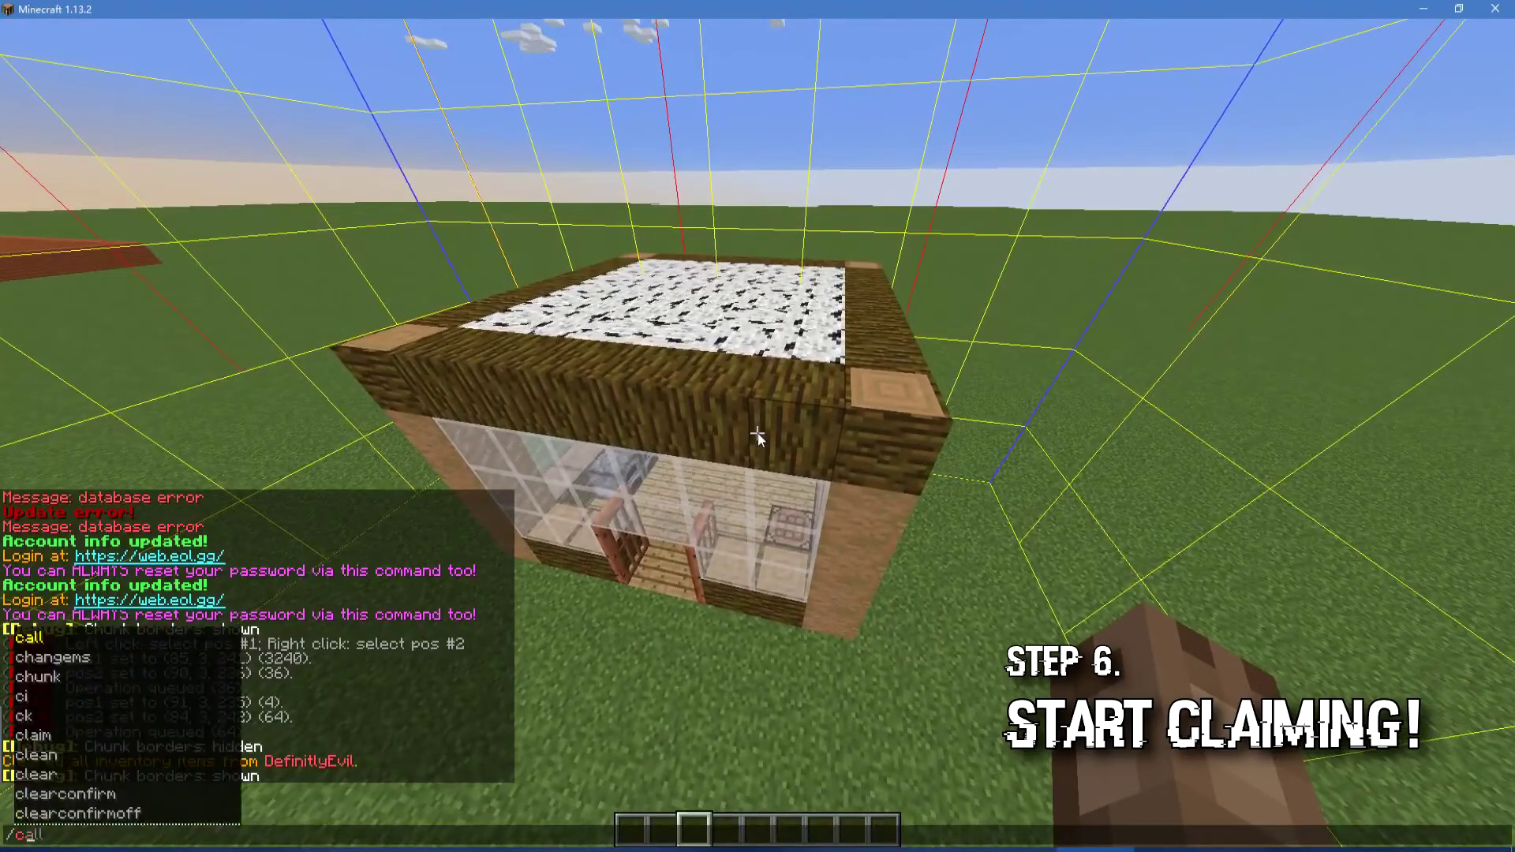
{"action": "type", "text": "laim My S"}
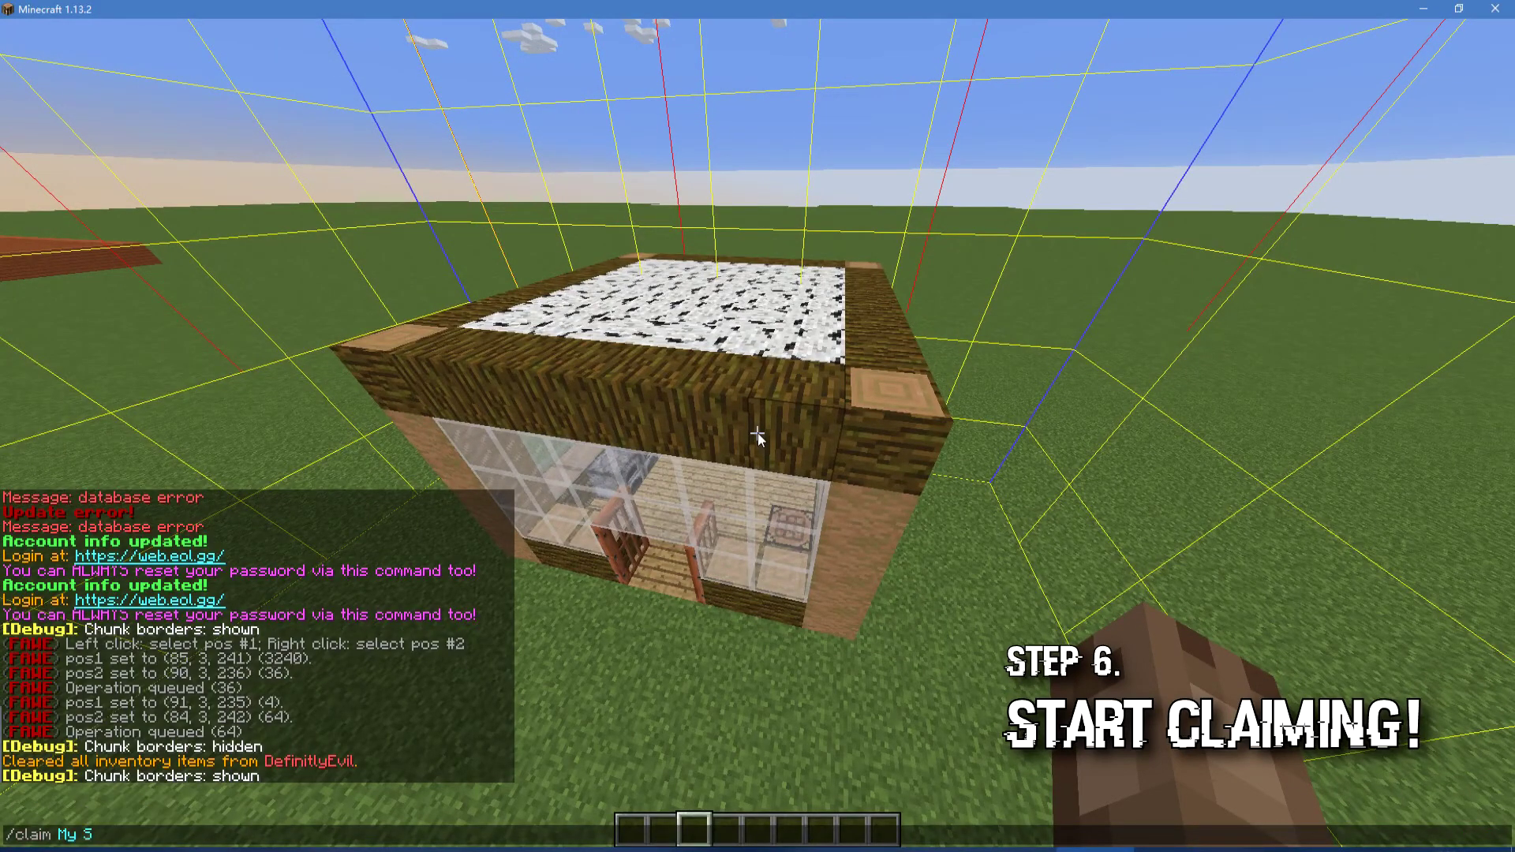
{"action": "type", "text": "le Town"}
Step: Run /claim My Simple Town and claim chunks (5,14) and (5,15) under the house
{"action": "key", "text": "Return"}
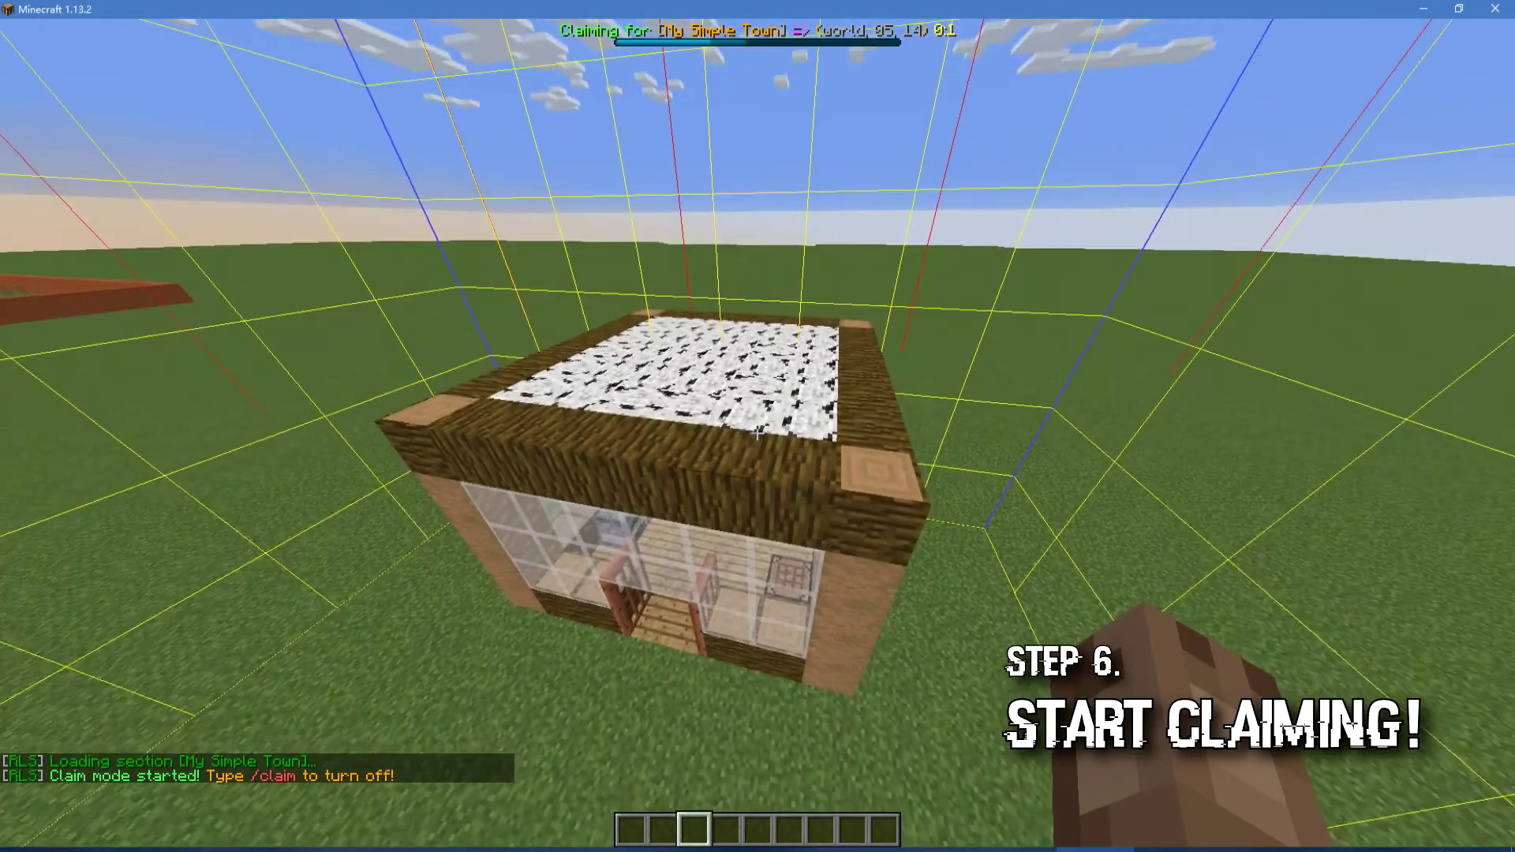
{"action": "left_click", "coordinate": [758, 435]}
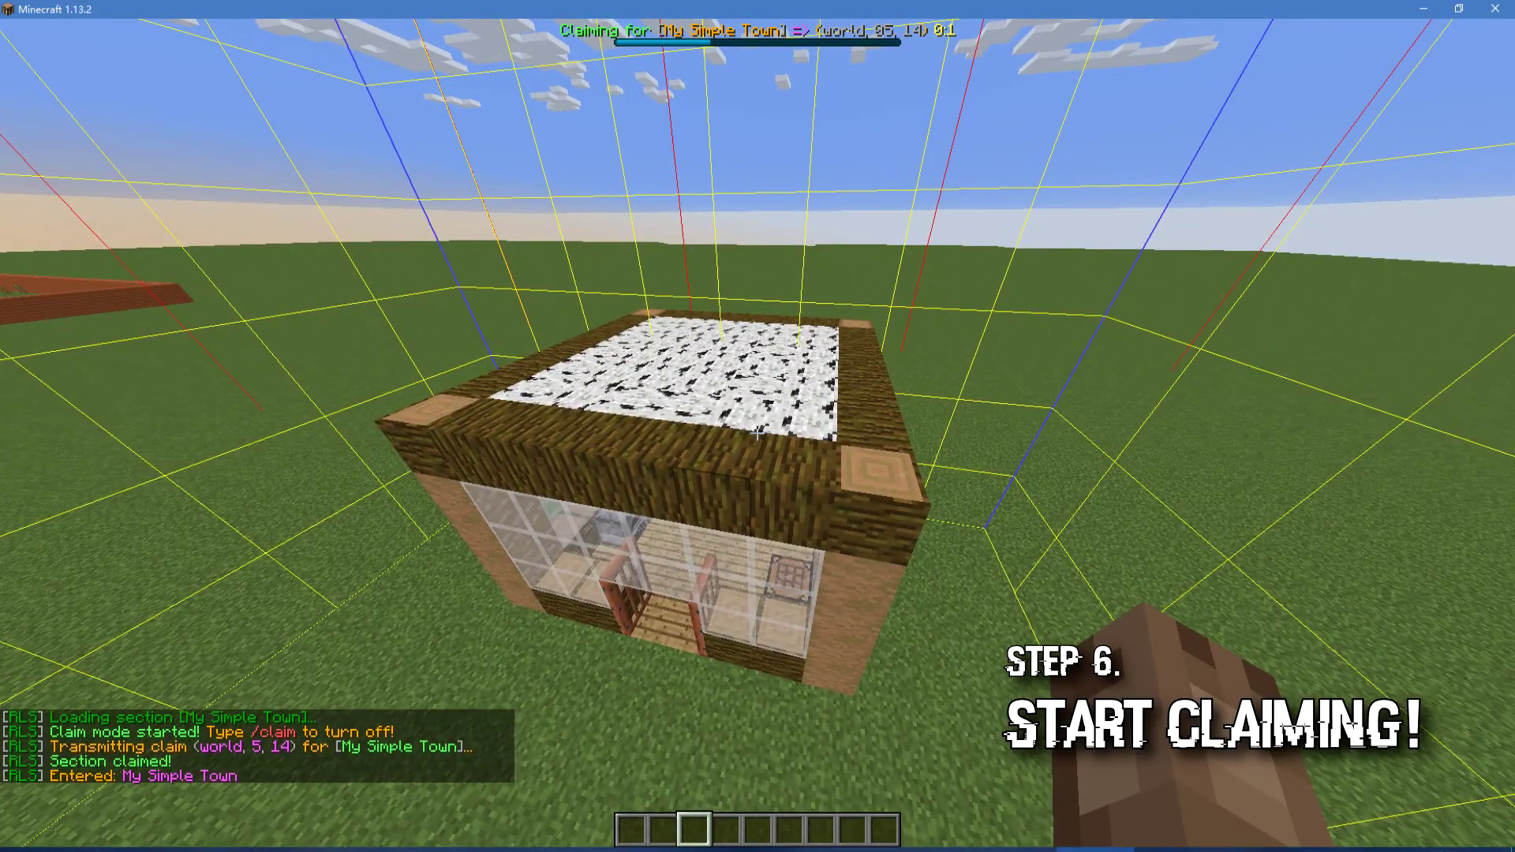
{"action": "key", "text": "w"}
{"action": "key", "text": "w"}
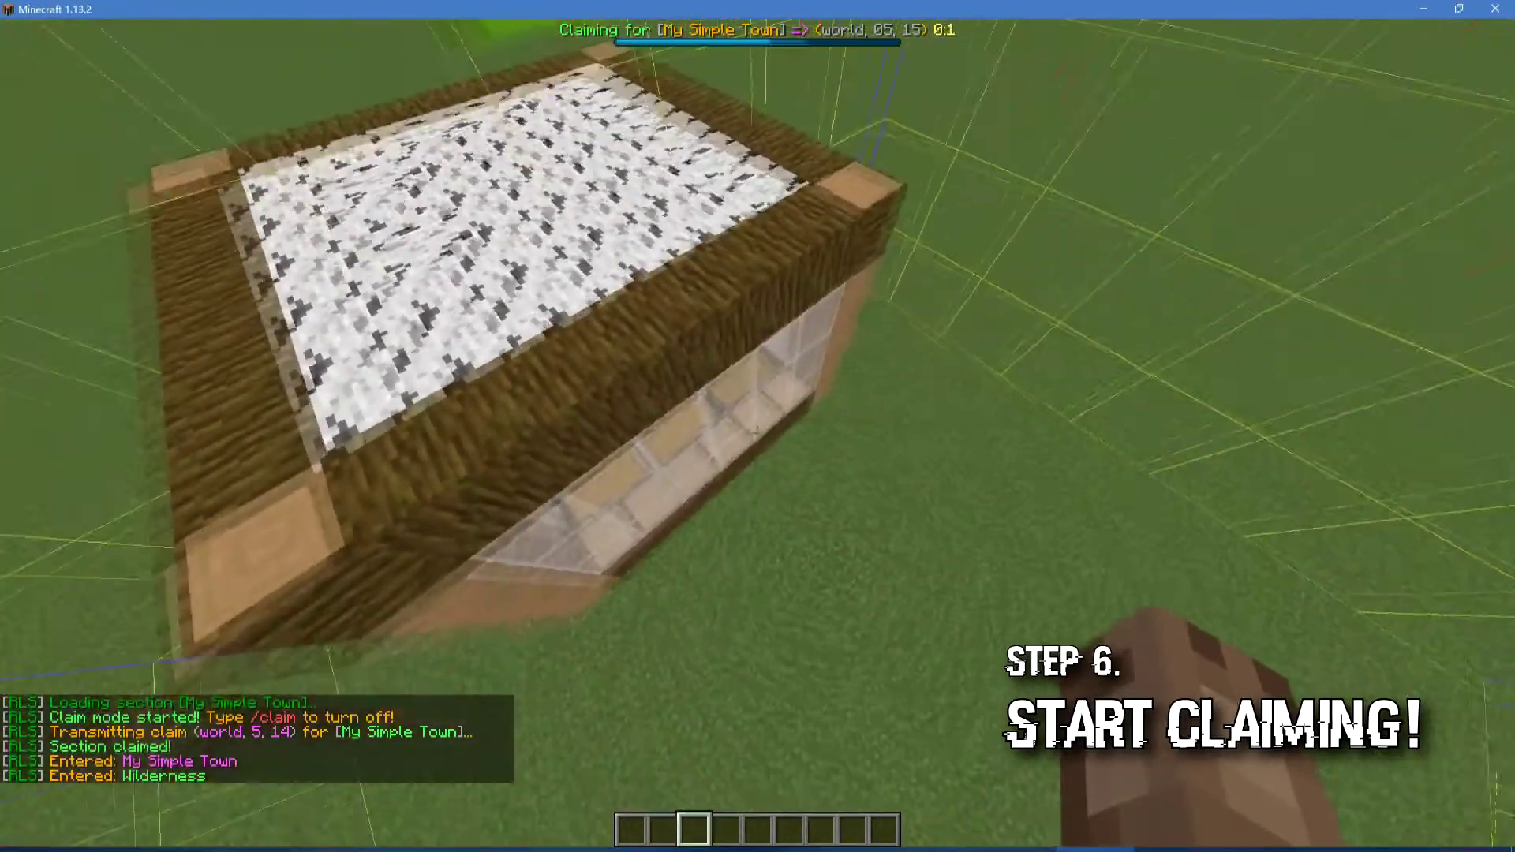
{"action": "left_click", "coordinate": [758, 434]}
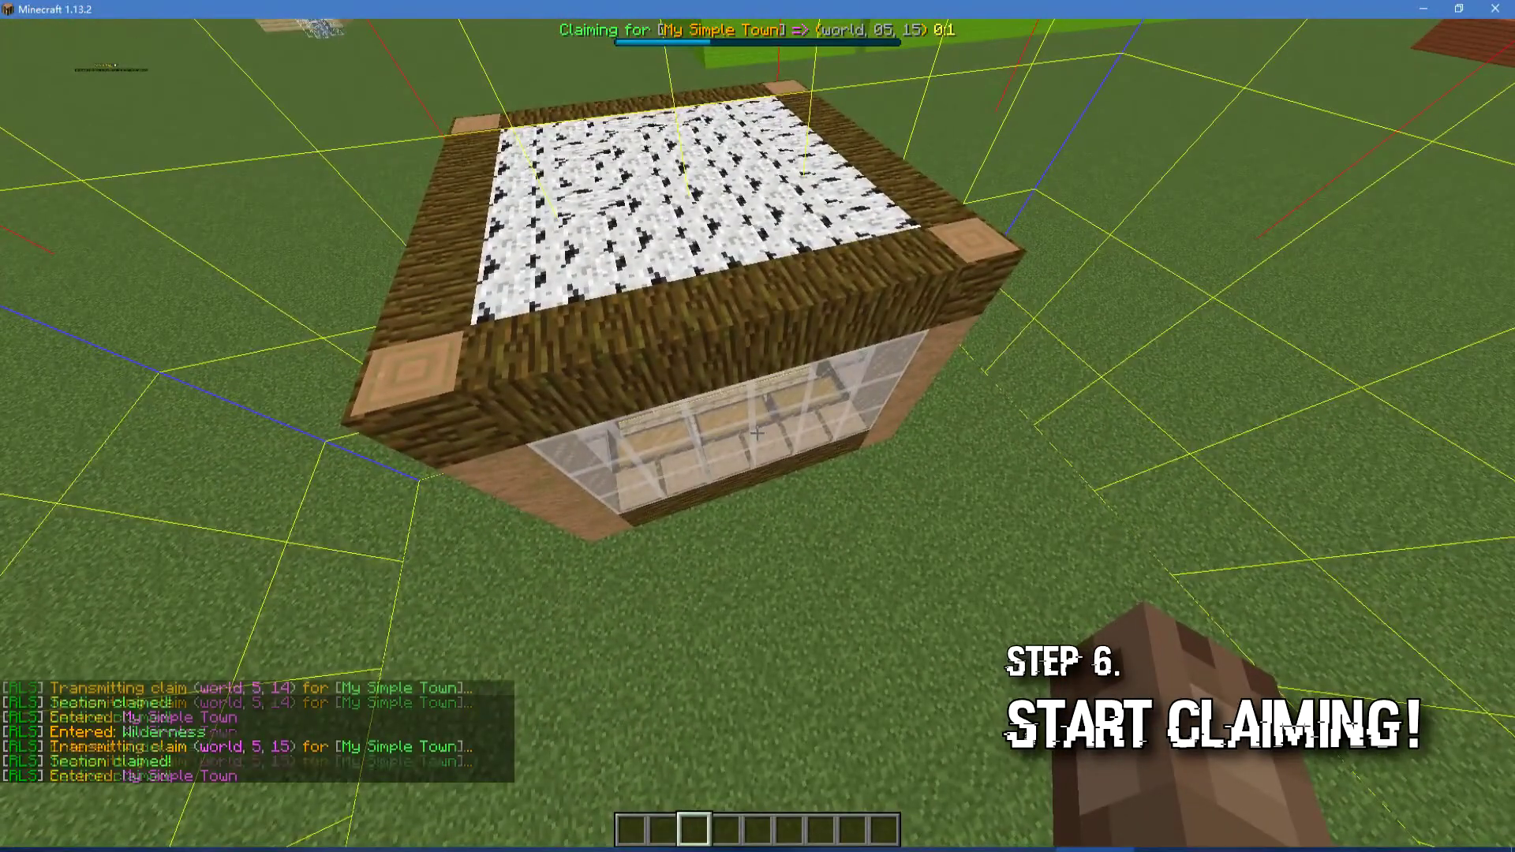
Step: Stop claim mode with /claim, then toggle the chunk border grid off and on
{"action": "key", "text": "slash"}
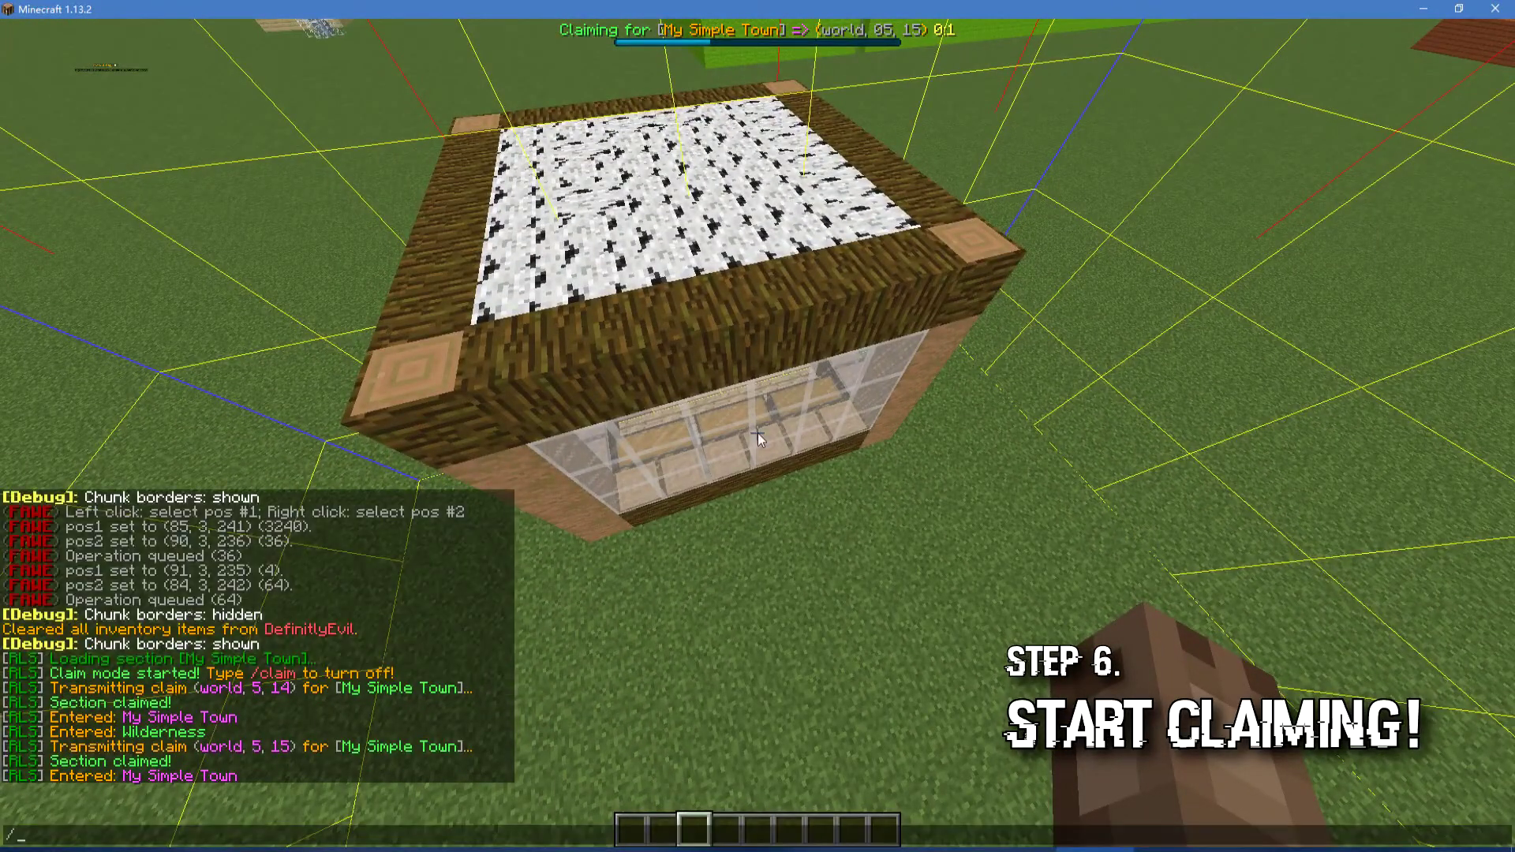
{"action": "type", "text": "claim"}
{"action": "key", "text": "Return"}
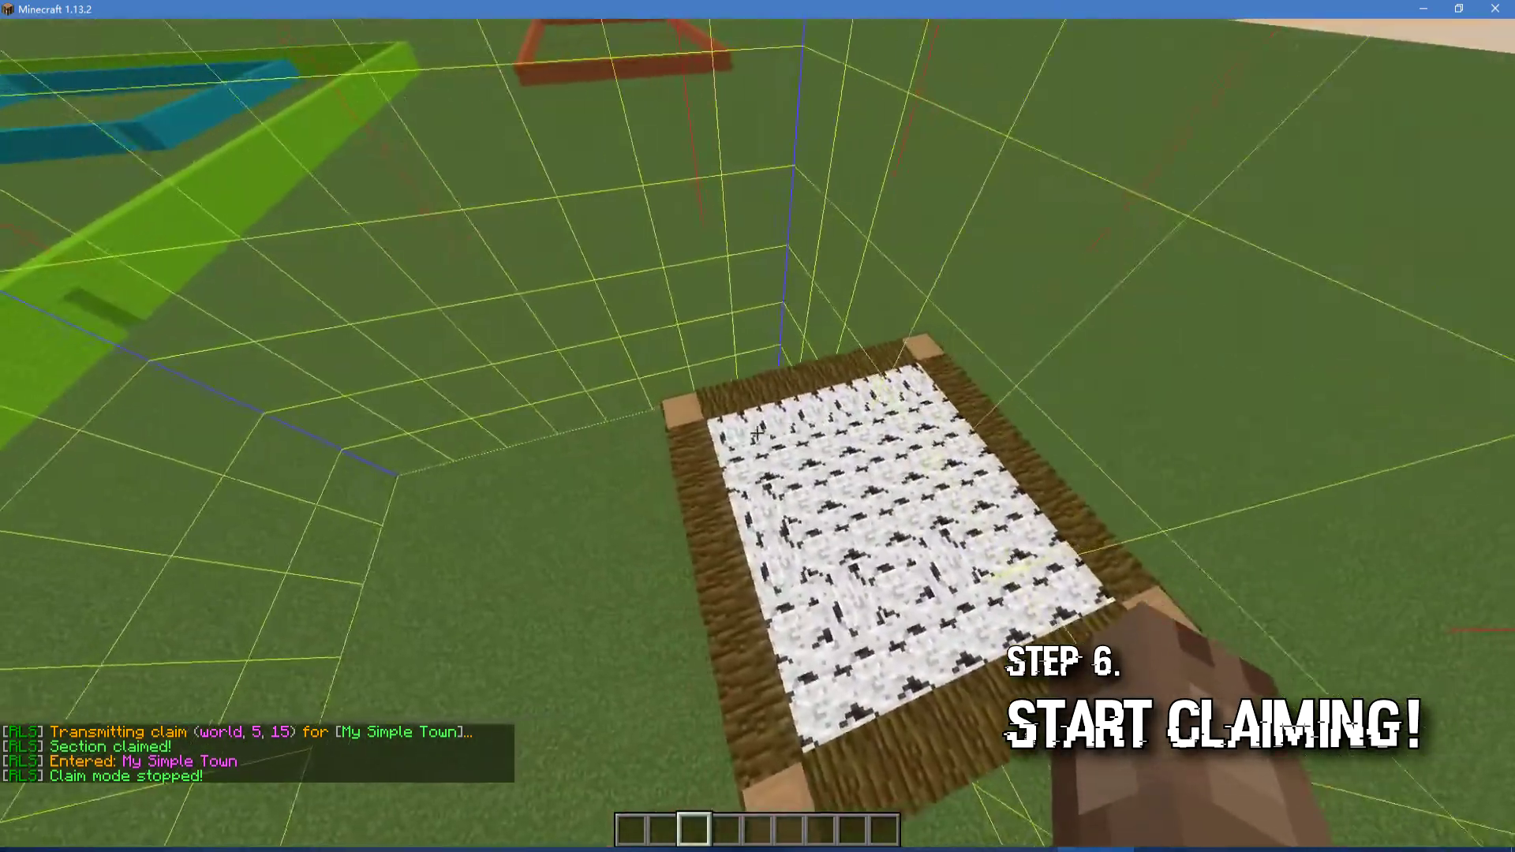
{"action": "key", "text": "F3+g"}
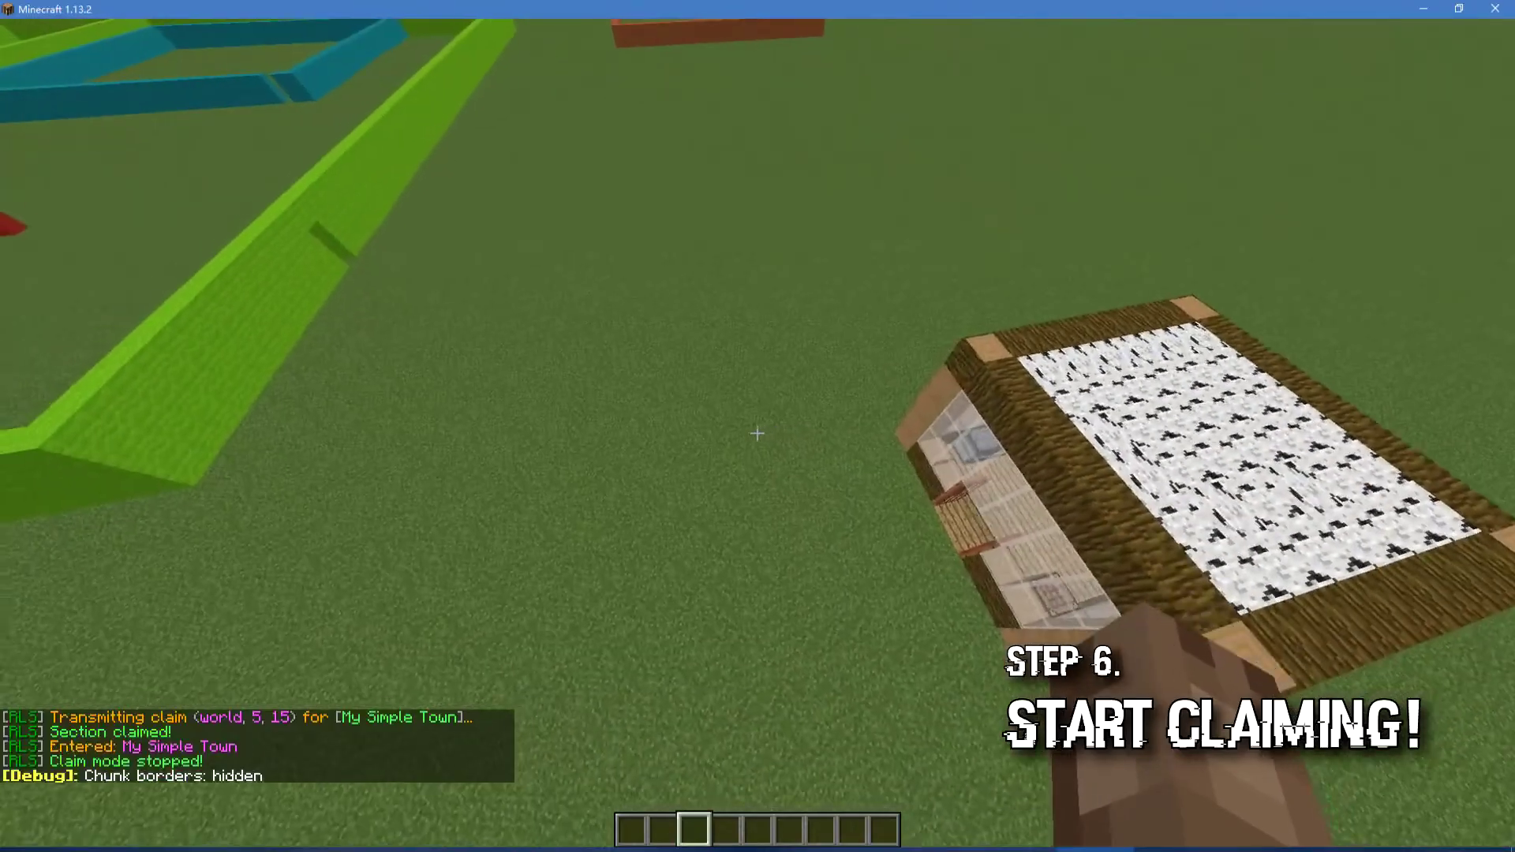
{"action": "key", "text": "F3+g"}
Step: Take Birch Fence from the creative inventory and place two posts on the grass
{"action": "key", "text": "e"}
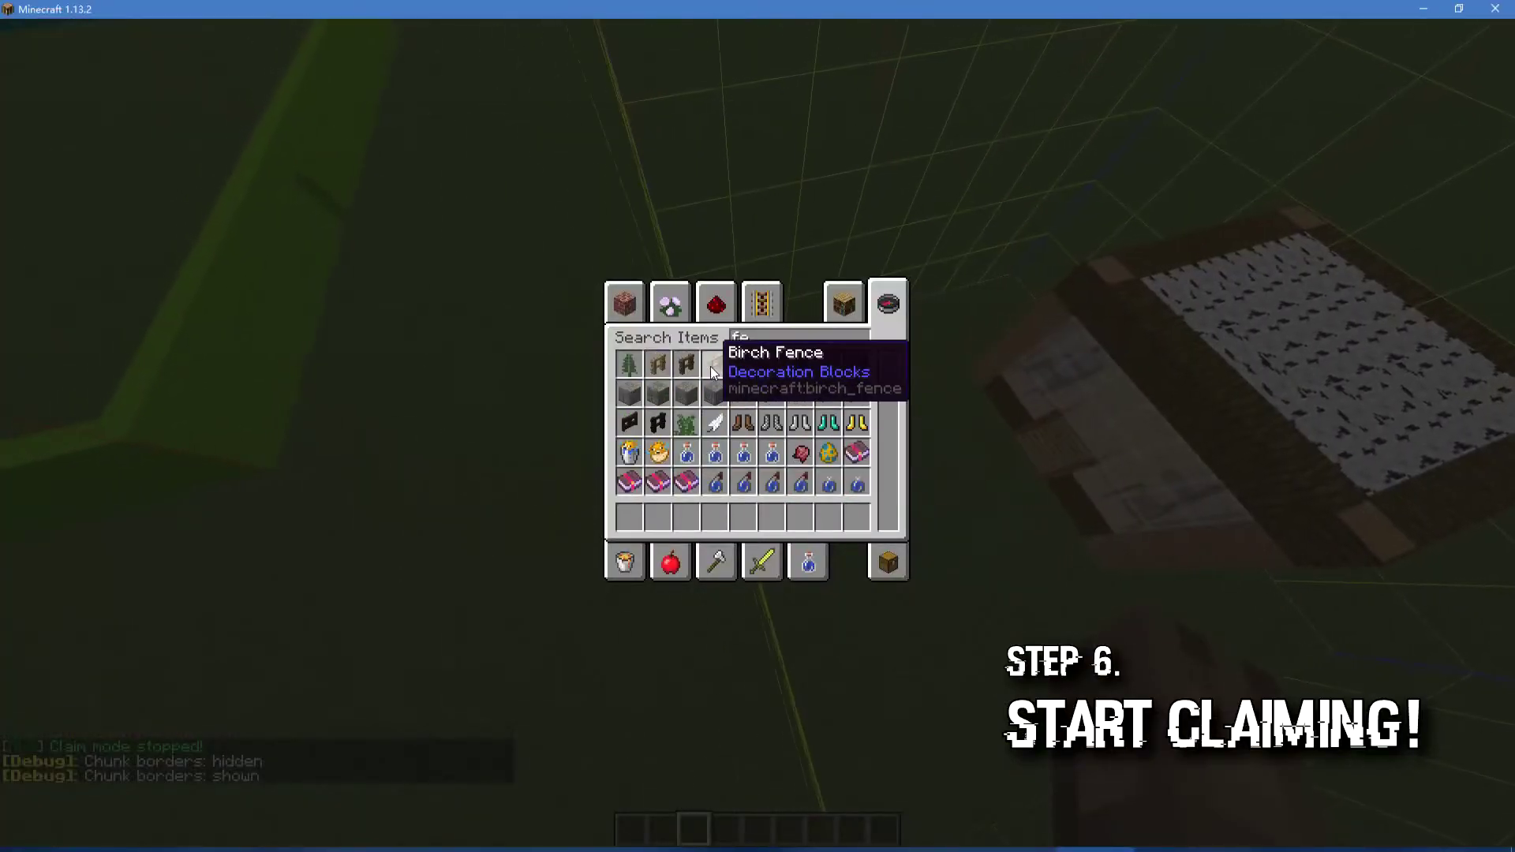
{"action": "left_click", "coordinate": [762, 356], "text": "shift"}
{"action": "key", "text": "Escape"}
{"action": "key", "text": "1"}
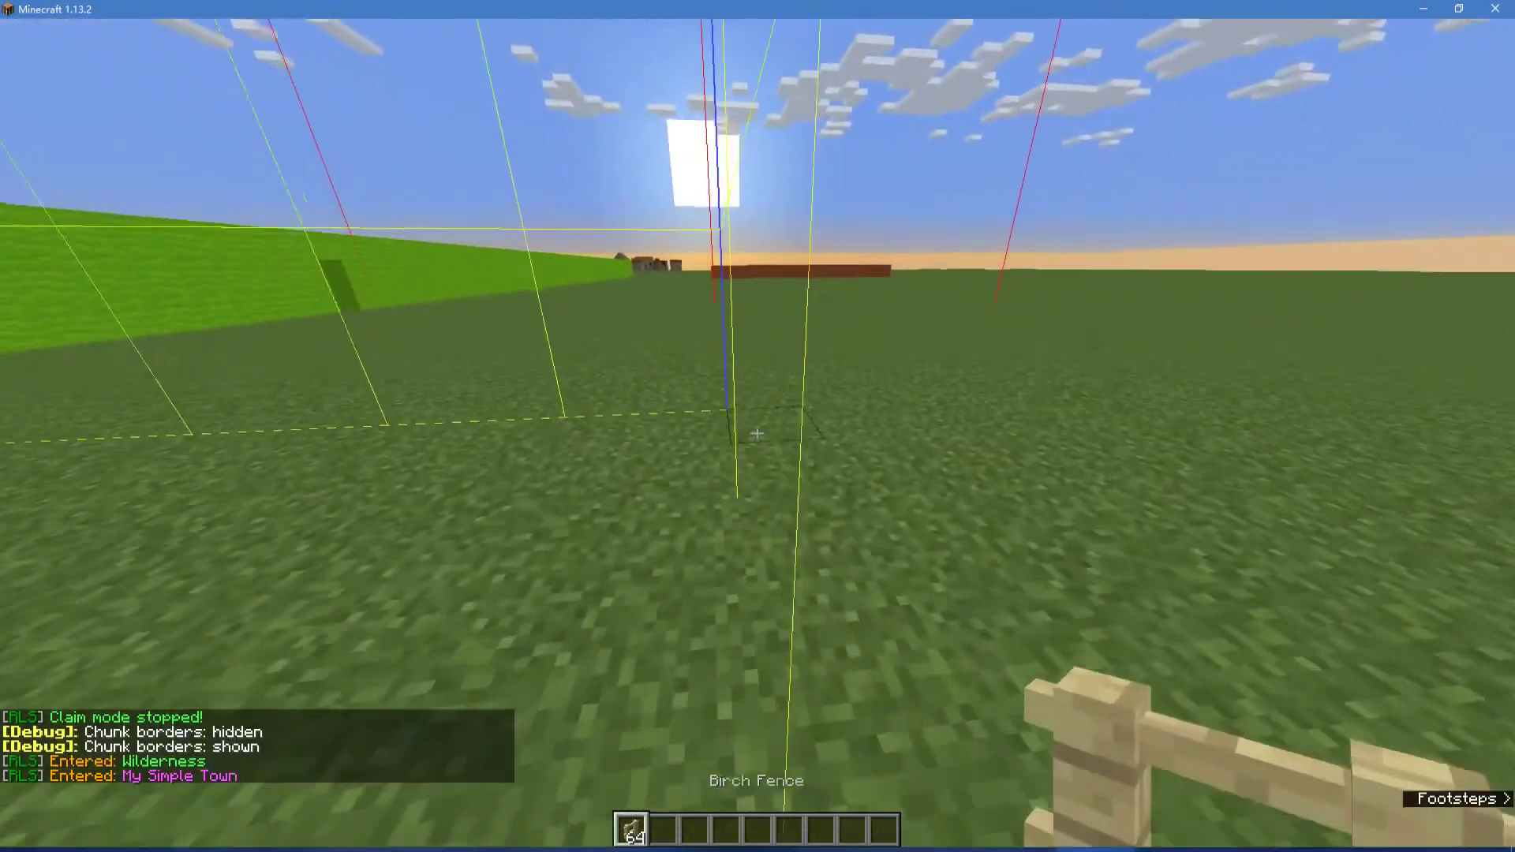
{"action": "right_click", "coordinate": [757, 433]}
{"action": "right_click", "coordinate": [756, 434]}
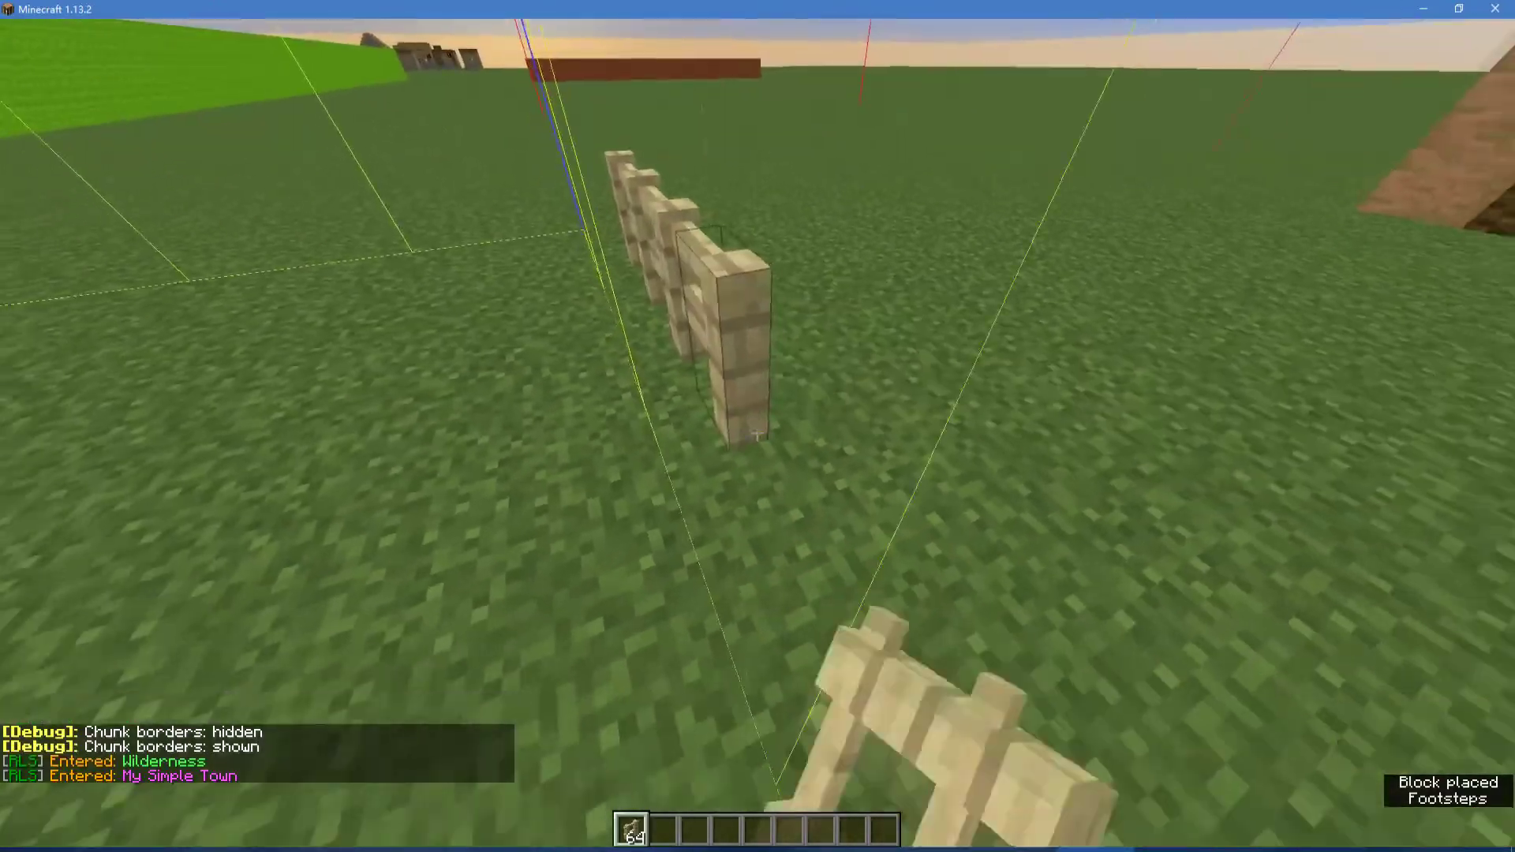
Step: Walk back to view the house from a distance
{"action": "key", "text": "s"}
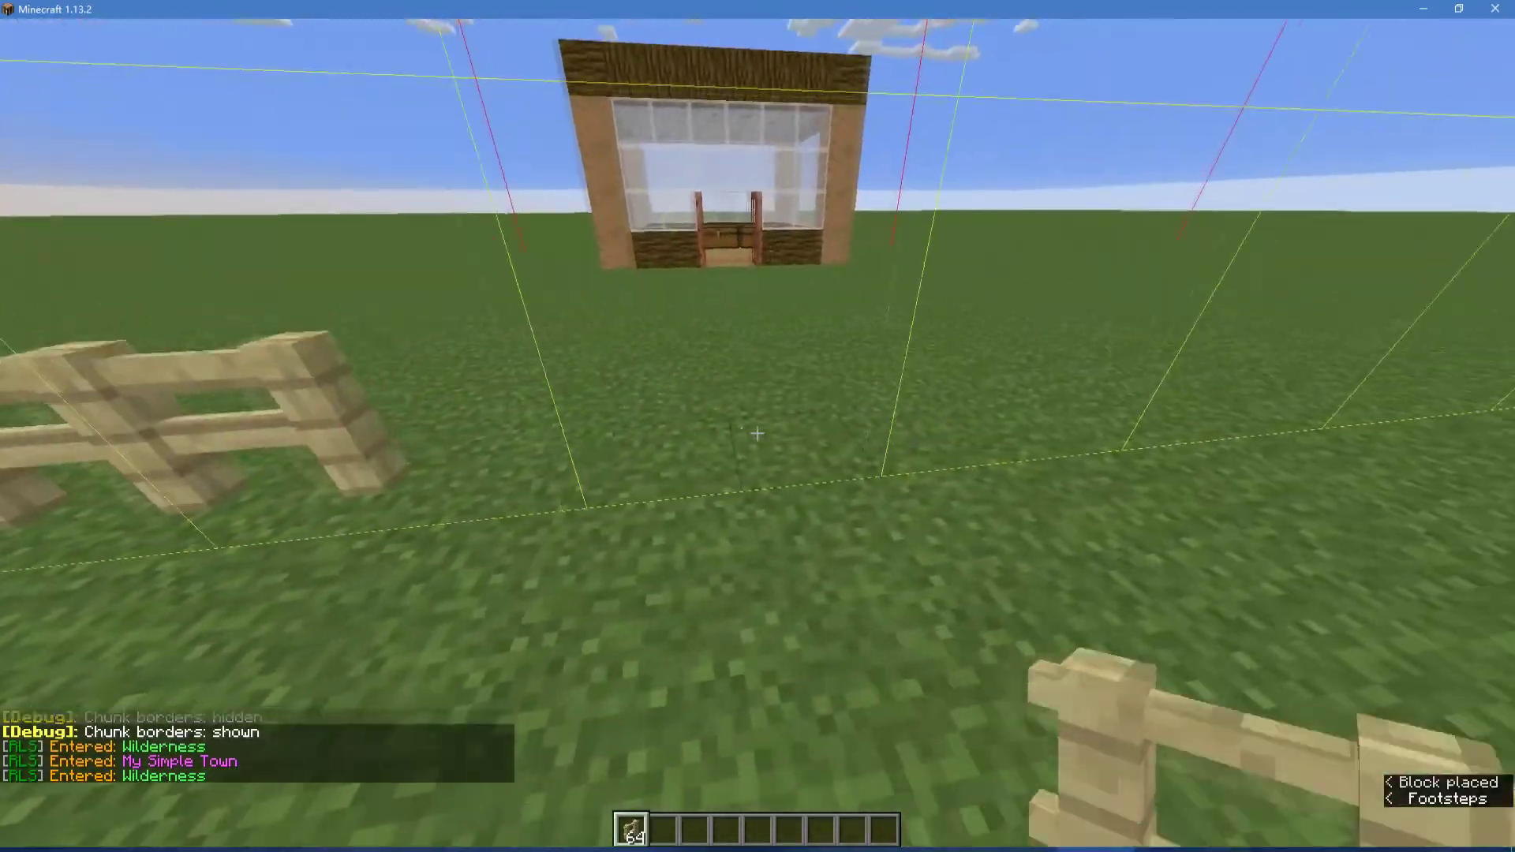
{"action": "key", "text": "s"}
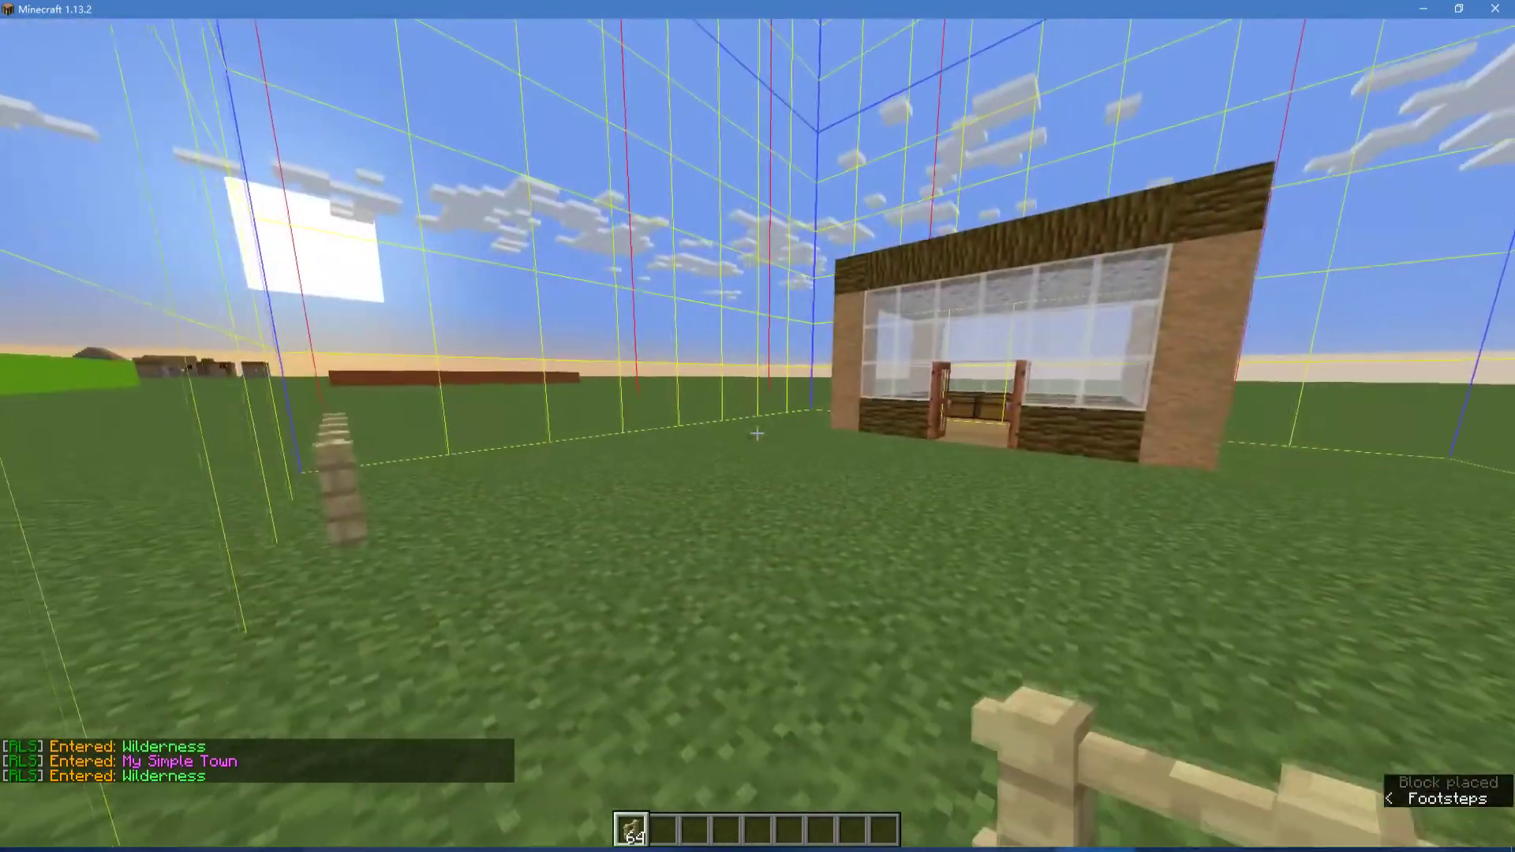
{"action": "key", "text": "s"}
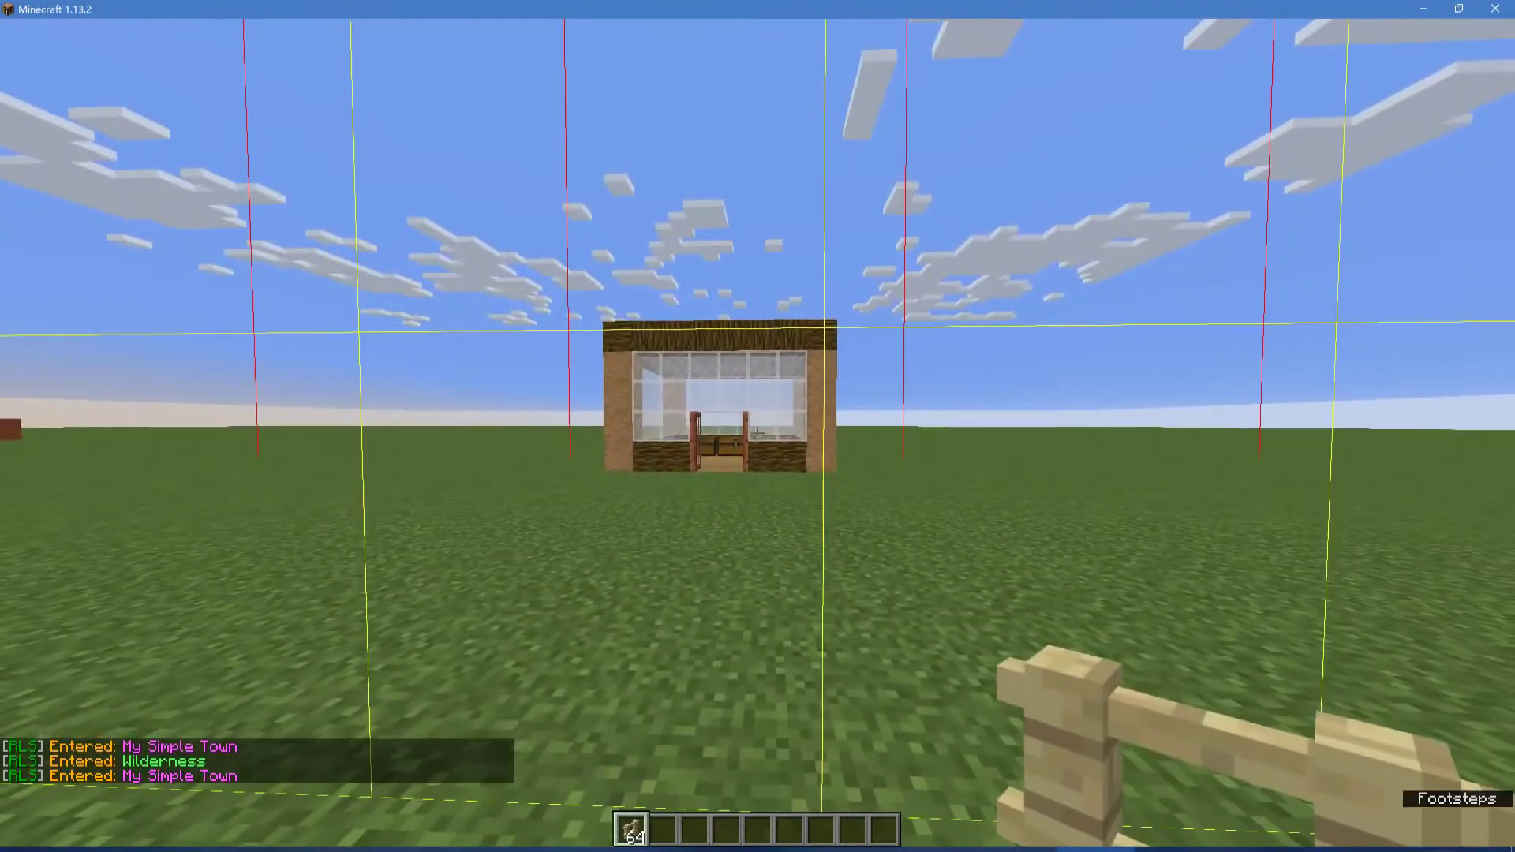